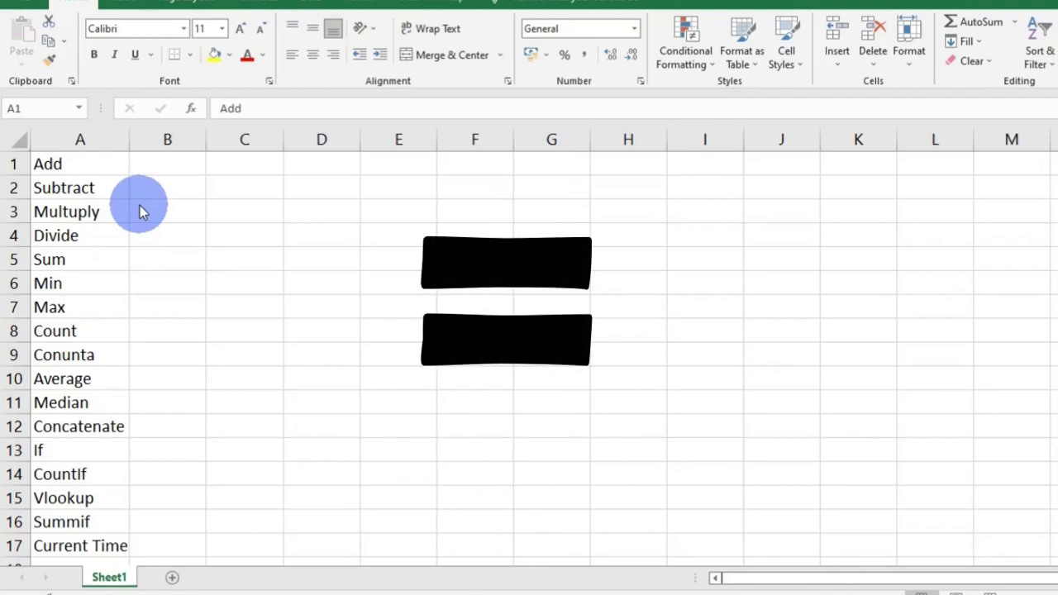
Enter 1+1 in cell B1 beside the Add label, without a leading equals sign.
click(174, 162)
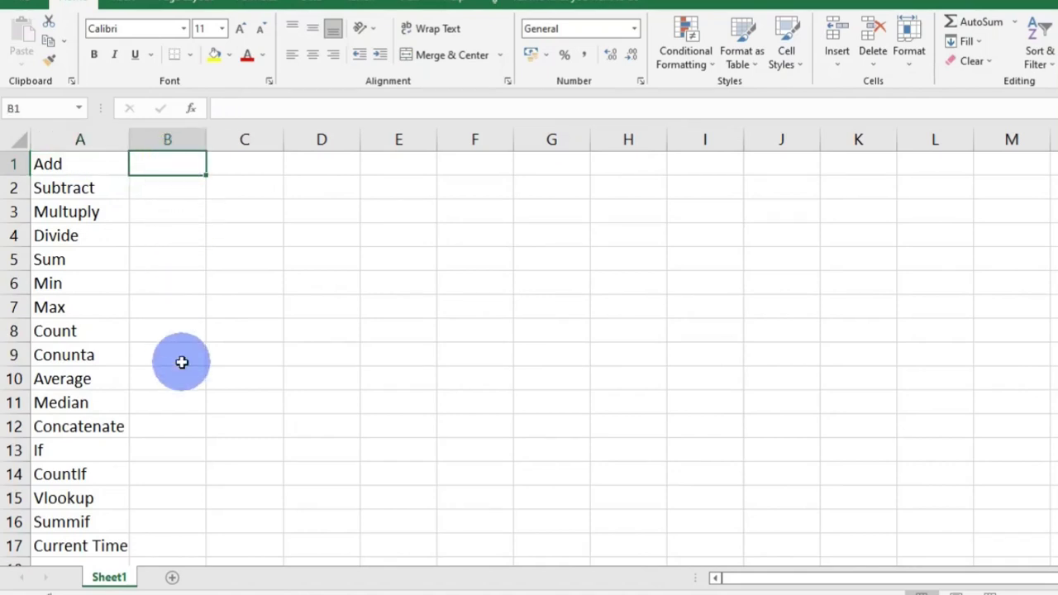
text(1)
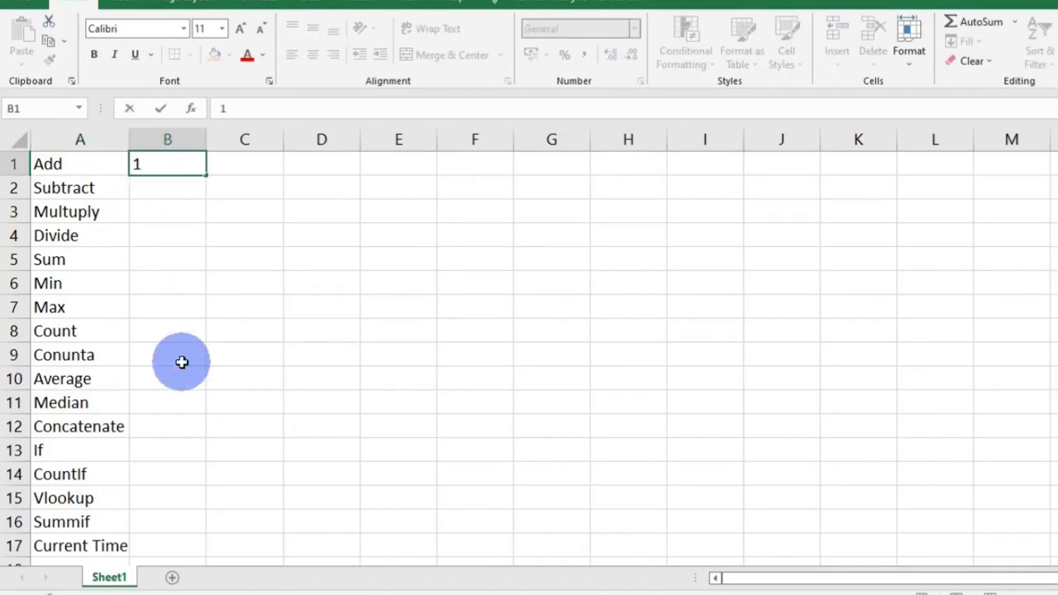
text(+1)
key(Return)
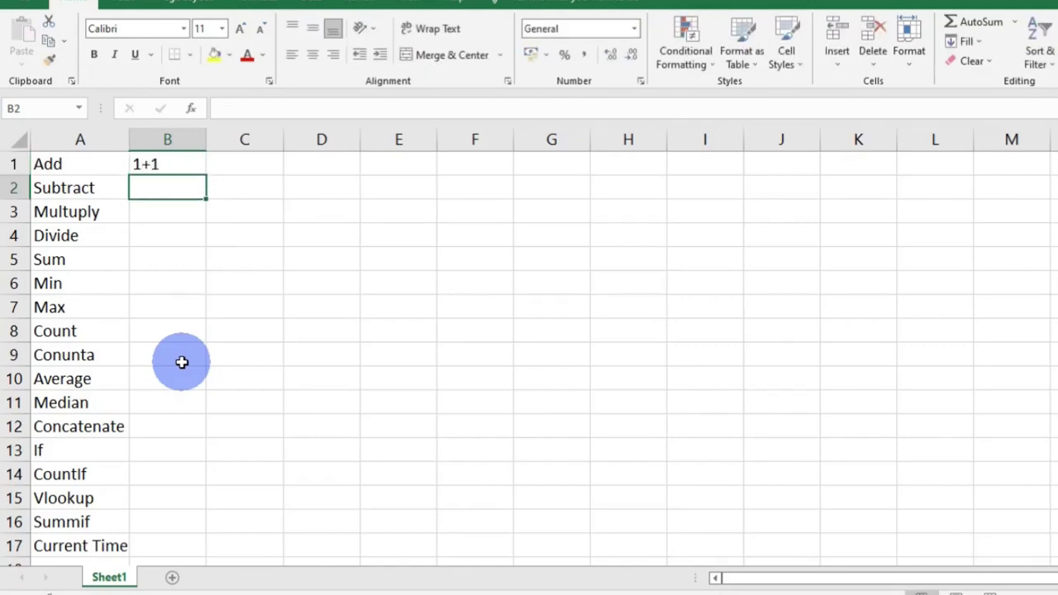
Replace the contents of cell B1 with the formula =1+1.
click(166, 162)
text(+)
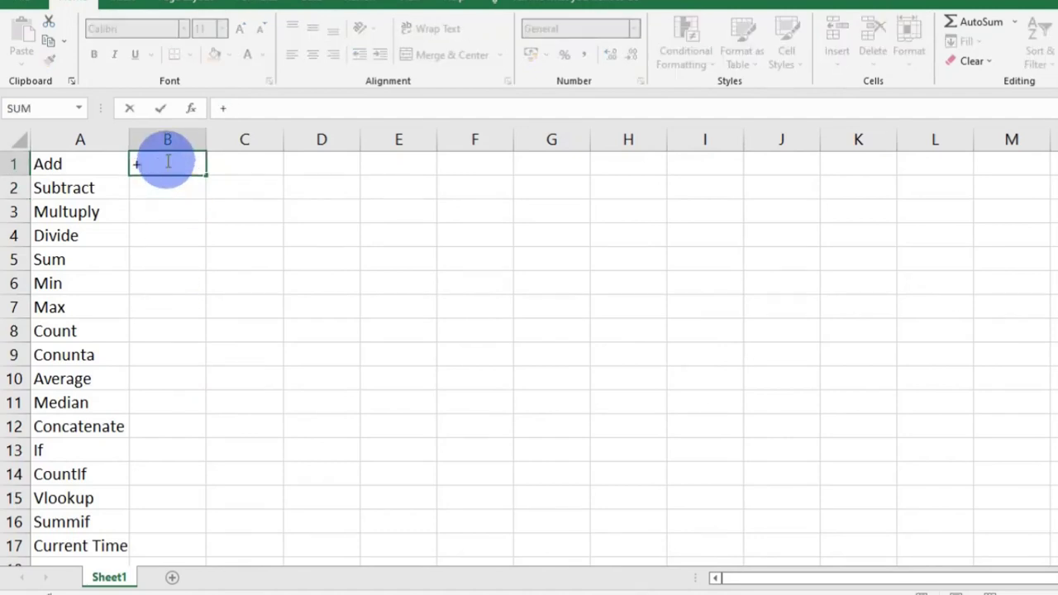
key(BackSpace)
text(=1)
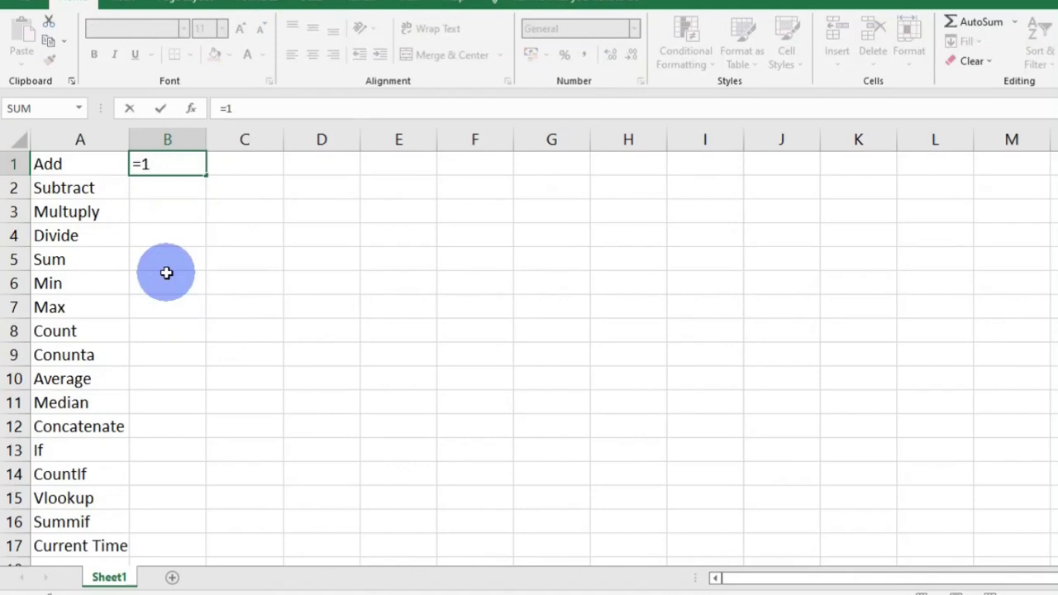
text(+1)
key(Return)
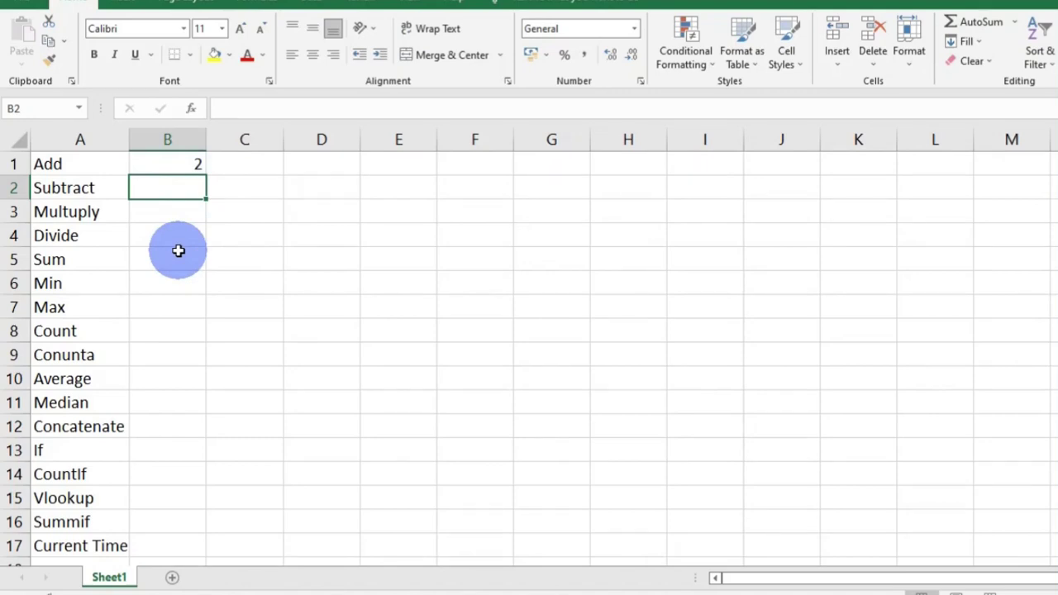
Enter the number 1 in cell B1 and the number 1 in cell C1 of the Add row.
click(174, 169)
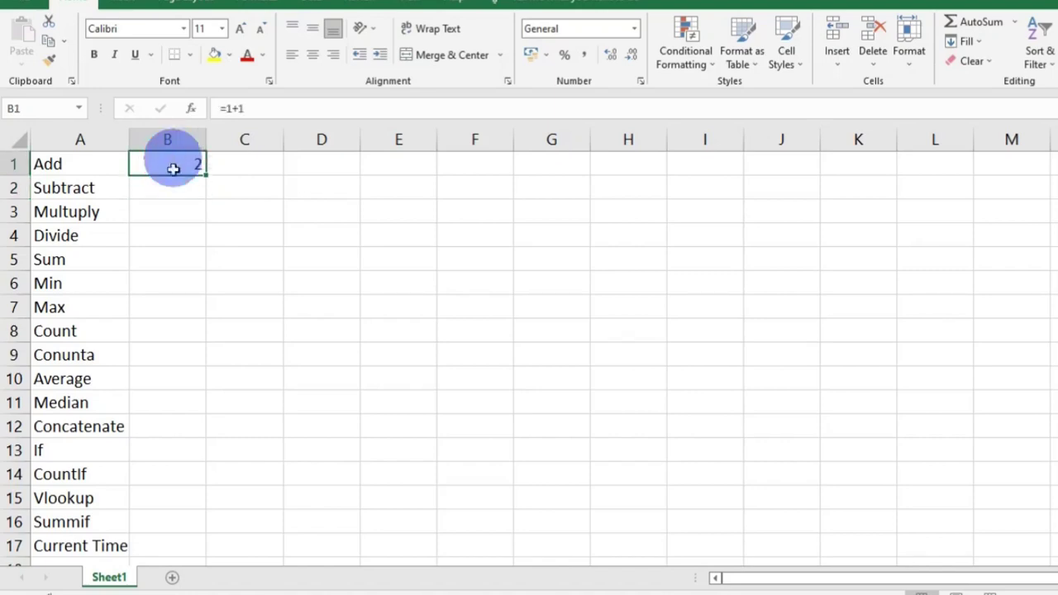
text(1)
key(Tab)
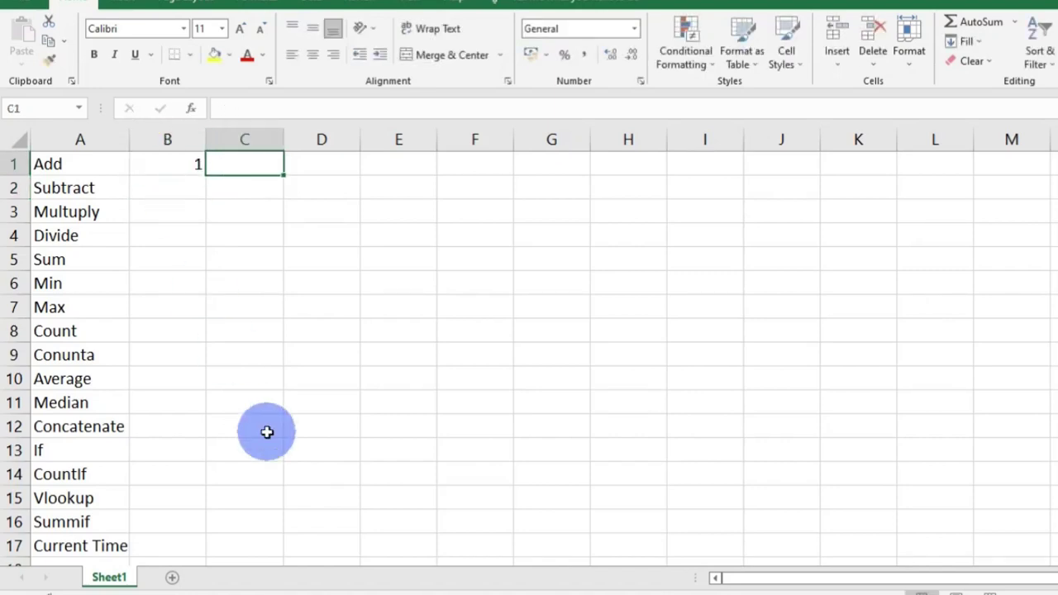
text(1)
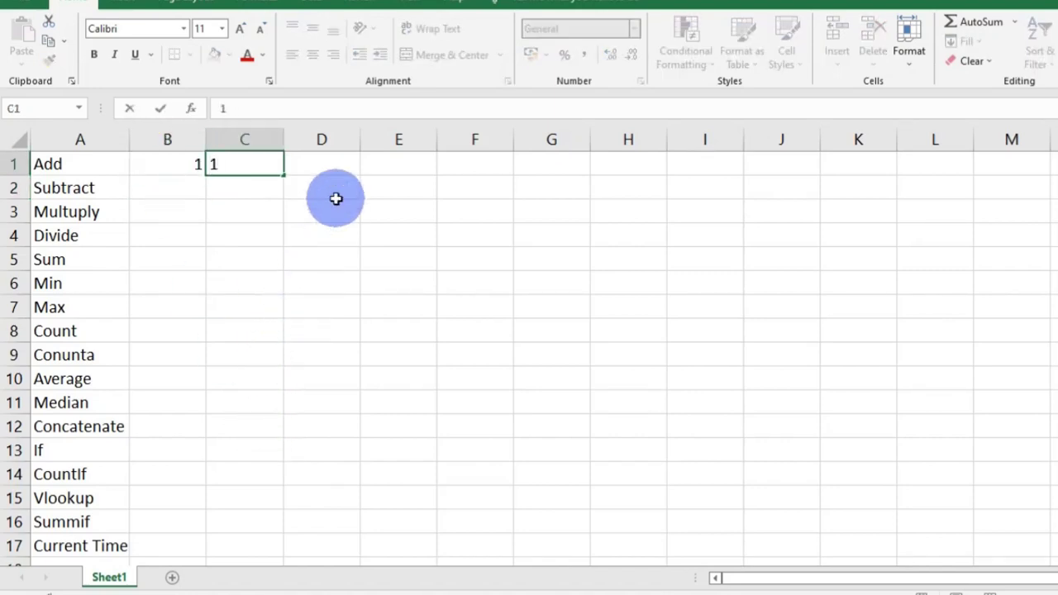
Build the addition formula =B1+C1 in cell D1 by picking the two number cells as references.
click(312, 160)
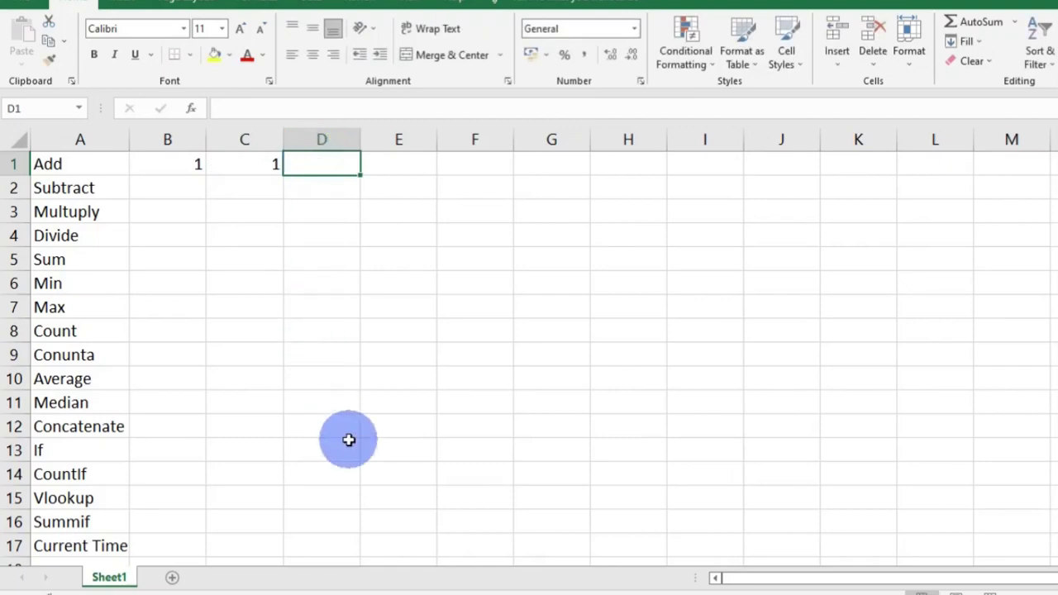
text(=)
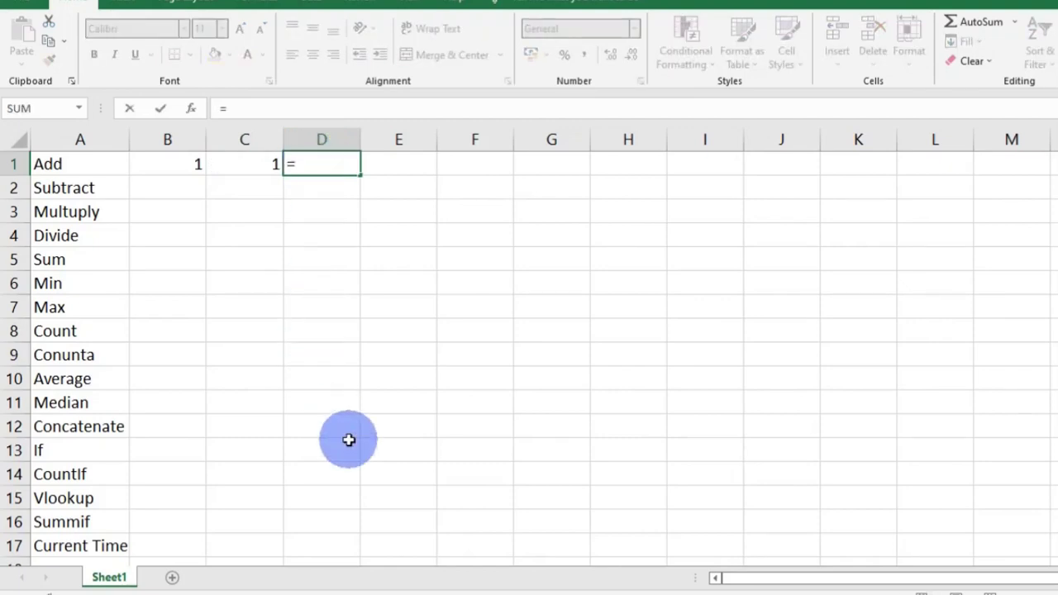
click(194, 169)
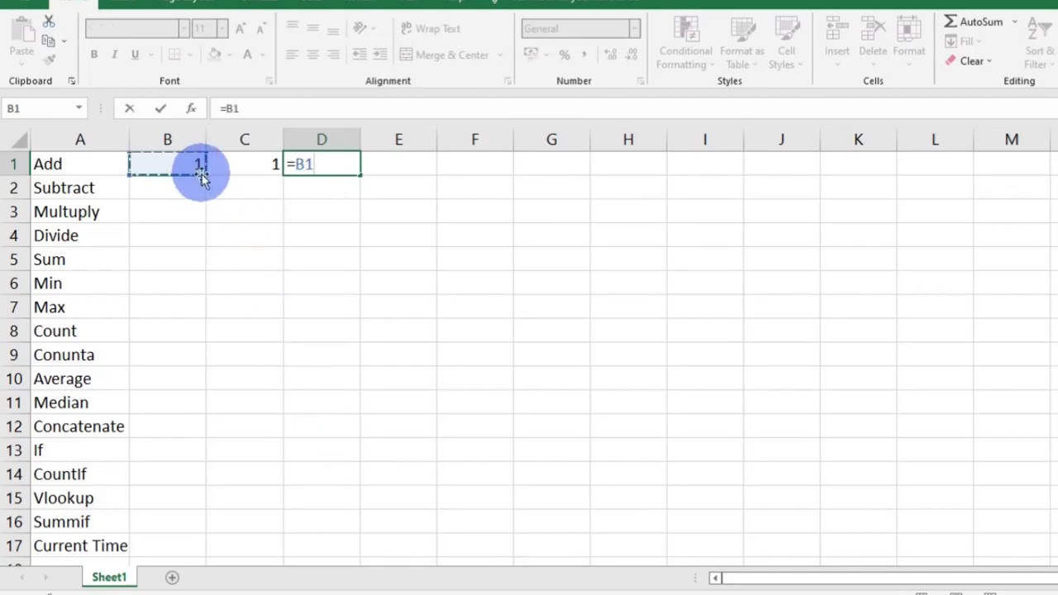
text(+)
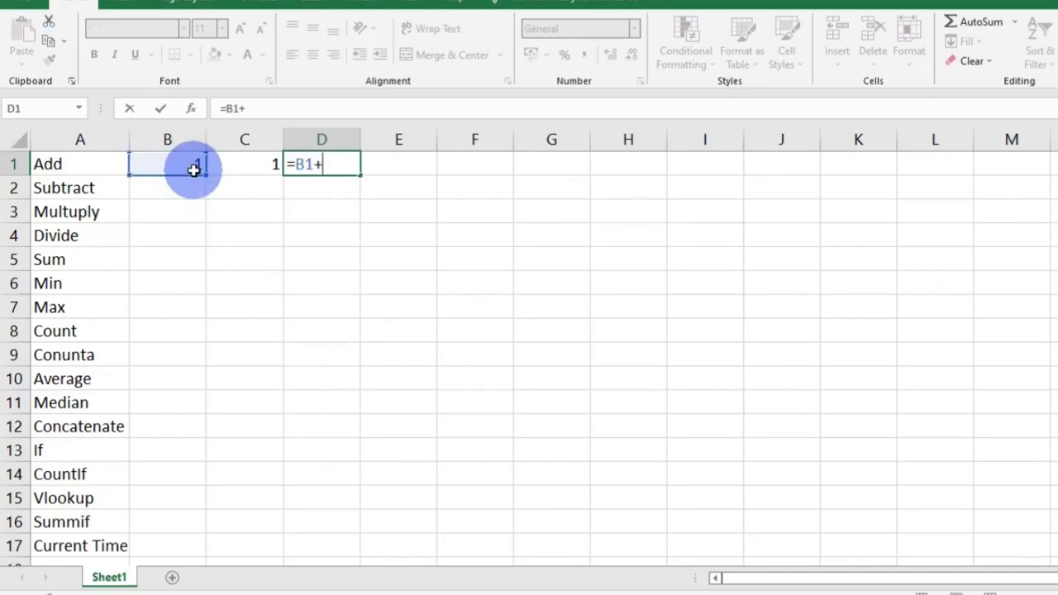
click(232, 159)
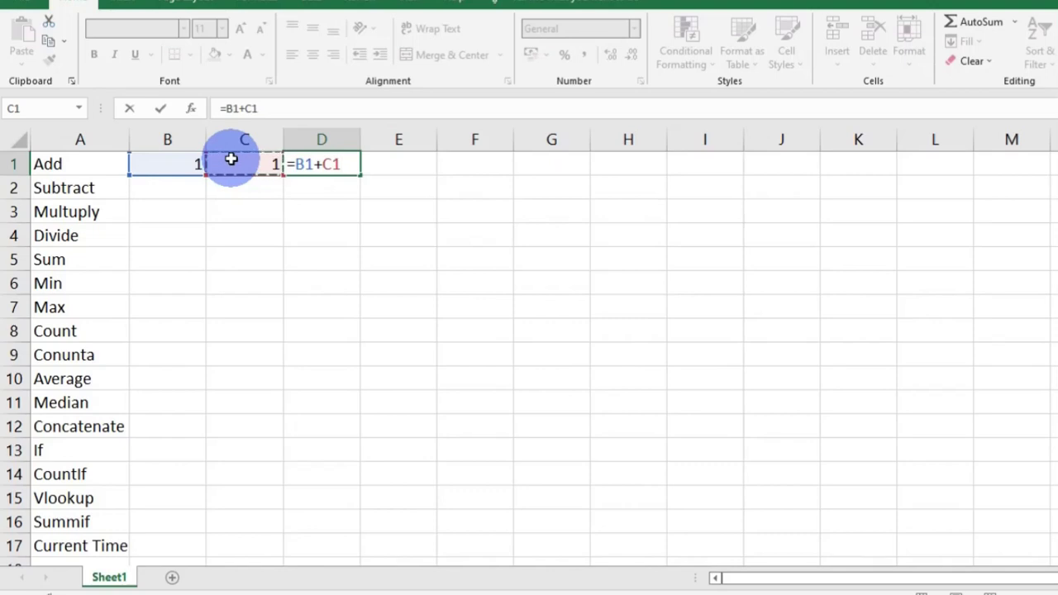
key(Return)
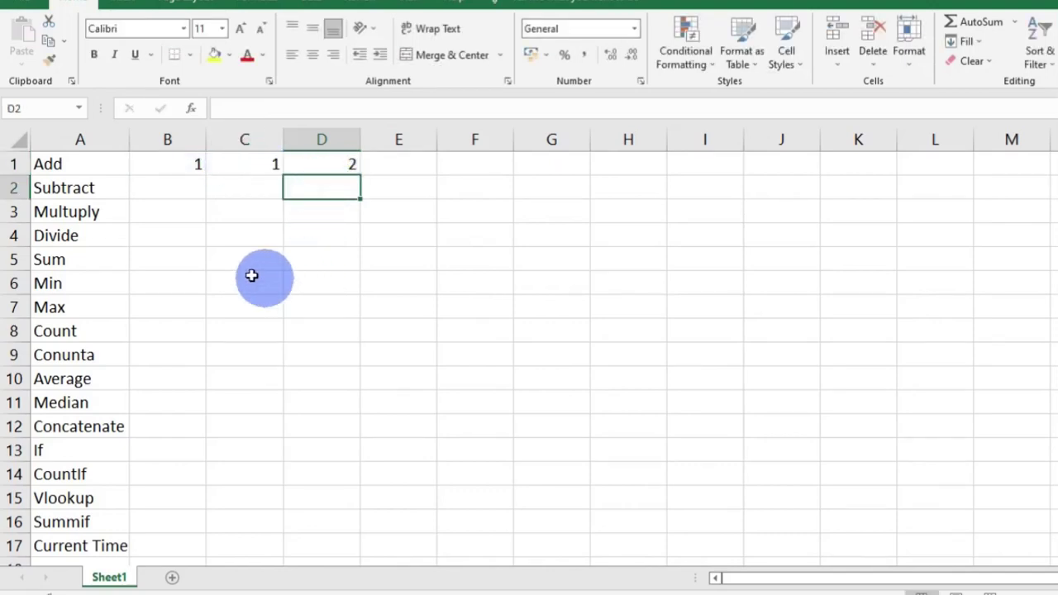
Clear cell D1 and write the formula =B1+C1 there with the cell references entered by name.
click(334, 166)
key(BackSpace)
text(=)
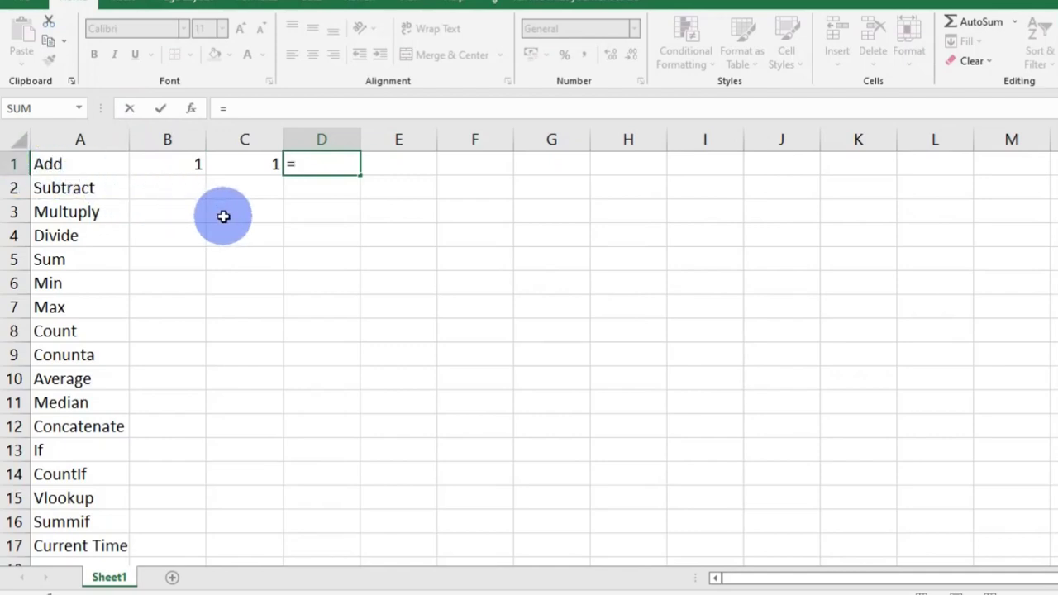
text(B1)
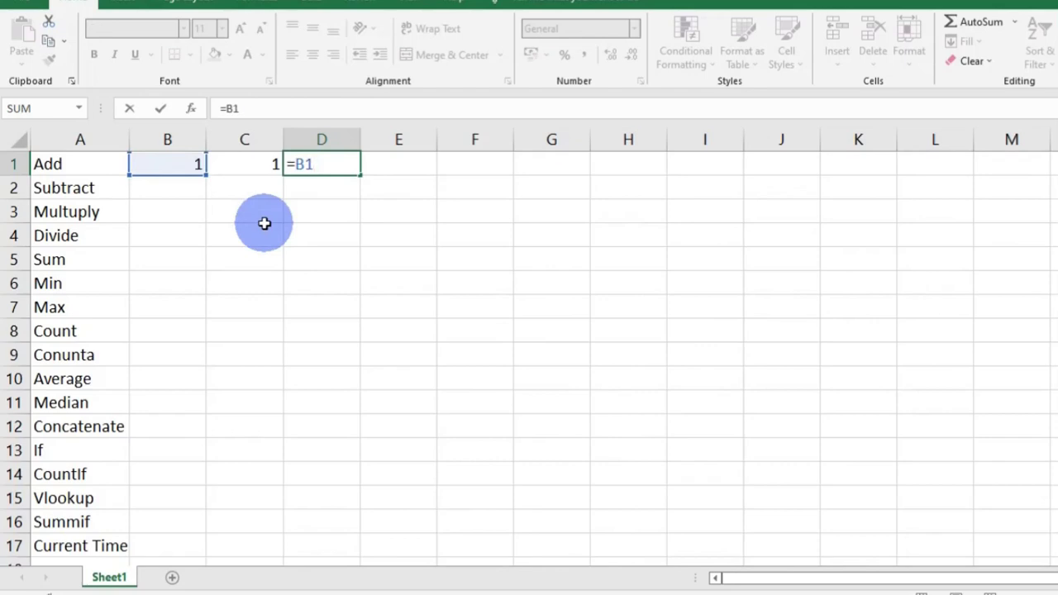
text(+)
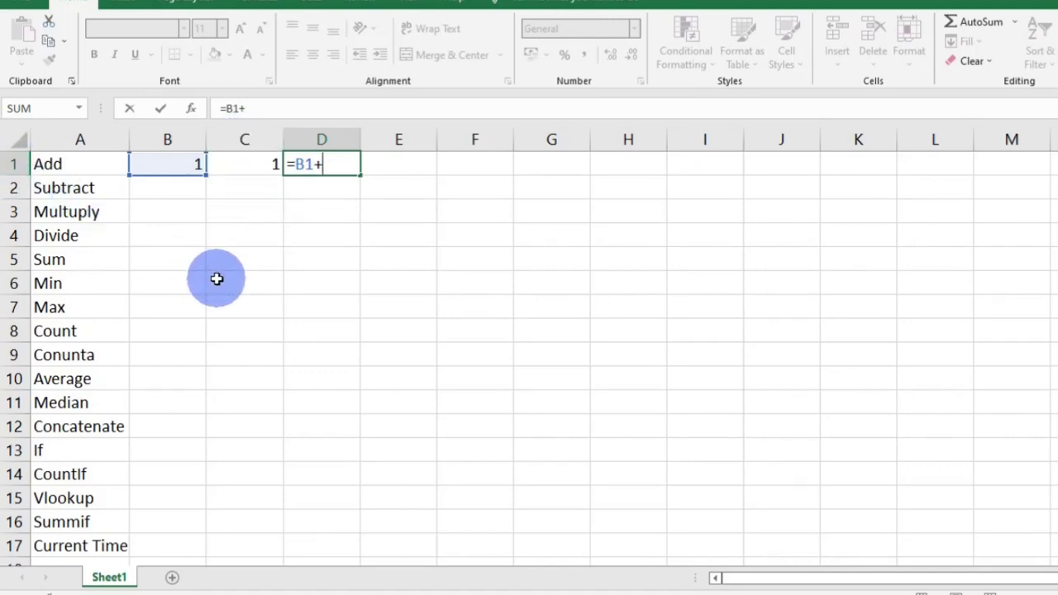
text(C1)
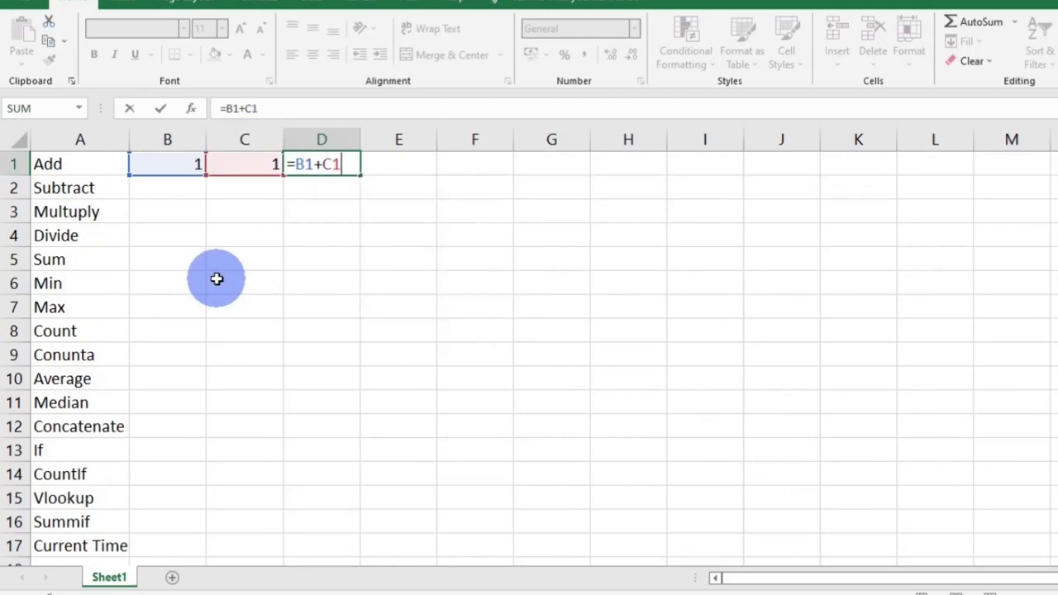
key(Return)
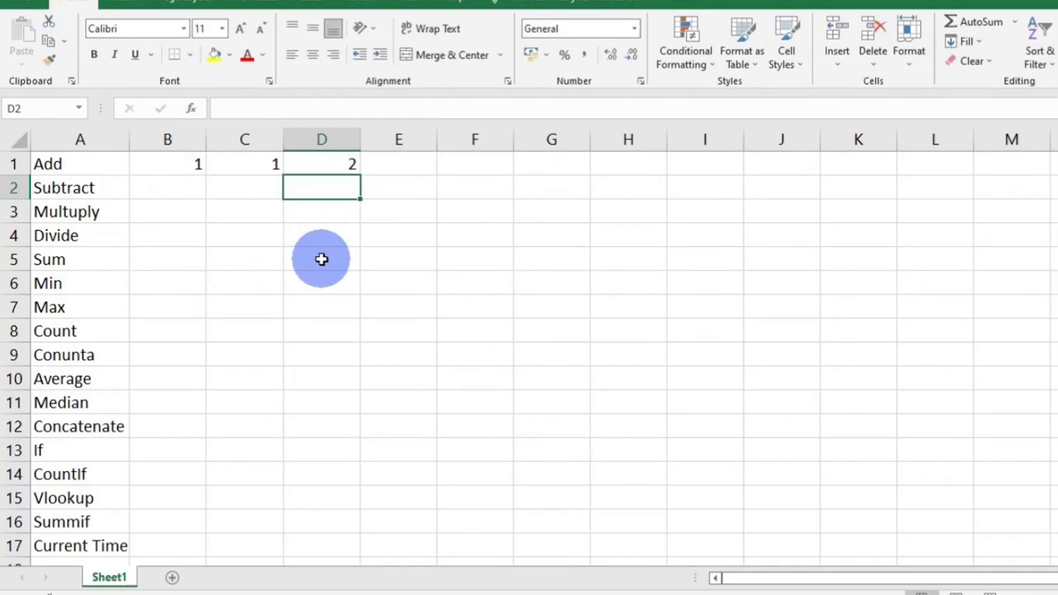
Fill the Subtract row with 4 in B2, 2 in C2 and the formula =4-2 in D2.
click(183, 189)
text(4)
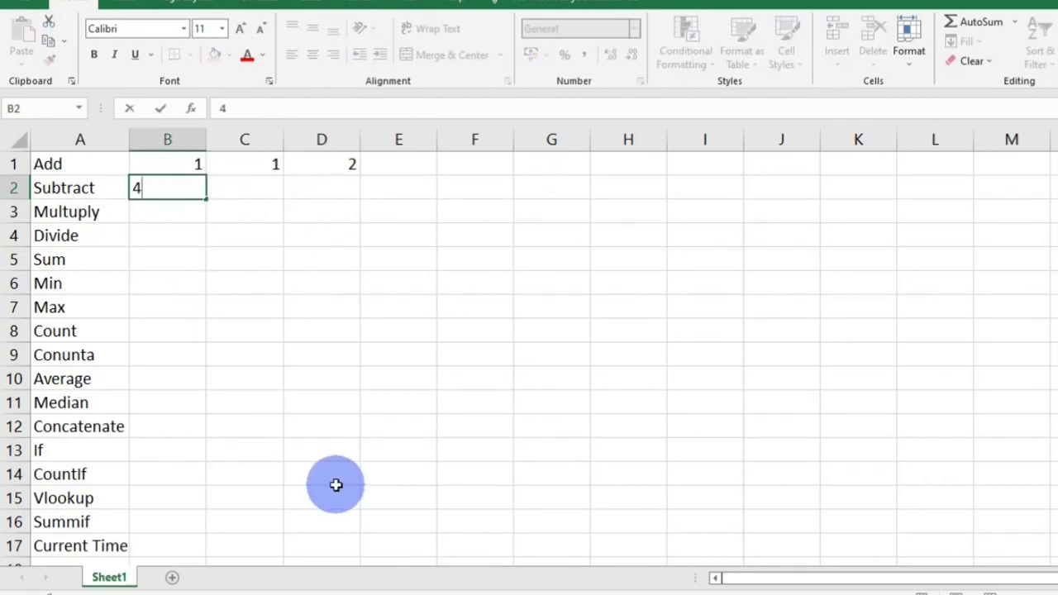
key(Tab)
text(2)
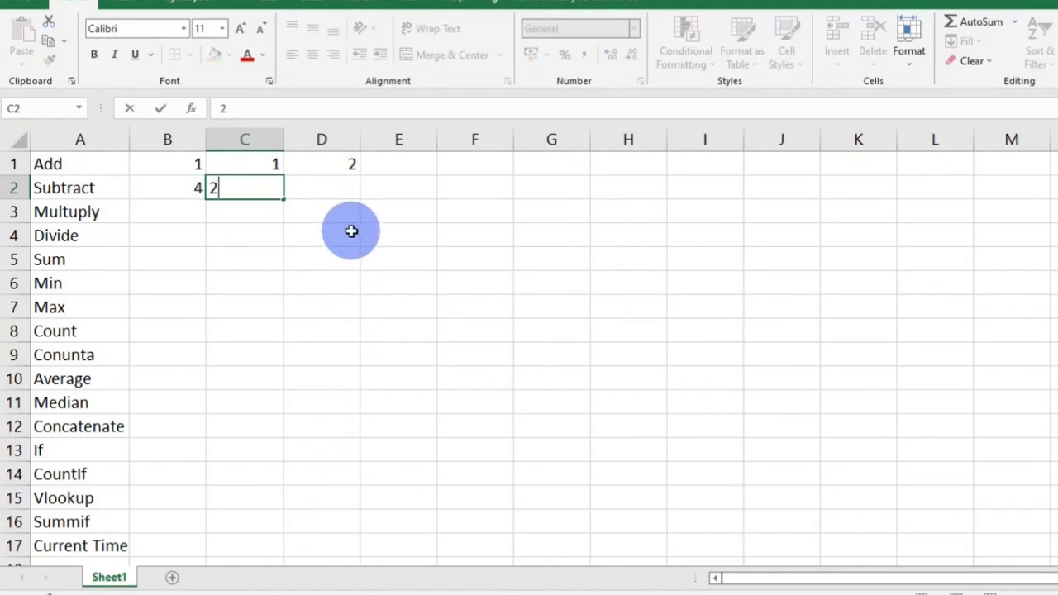
click(319, 186)
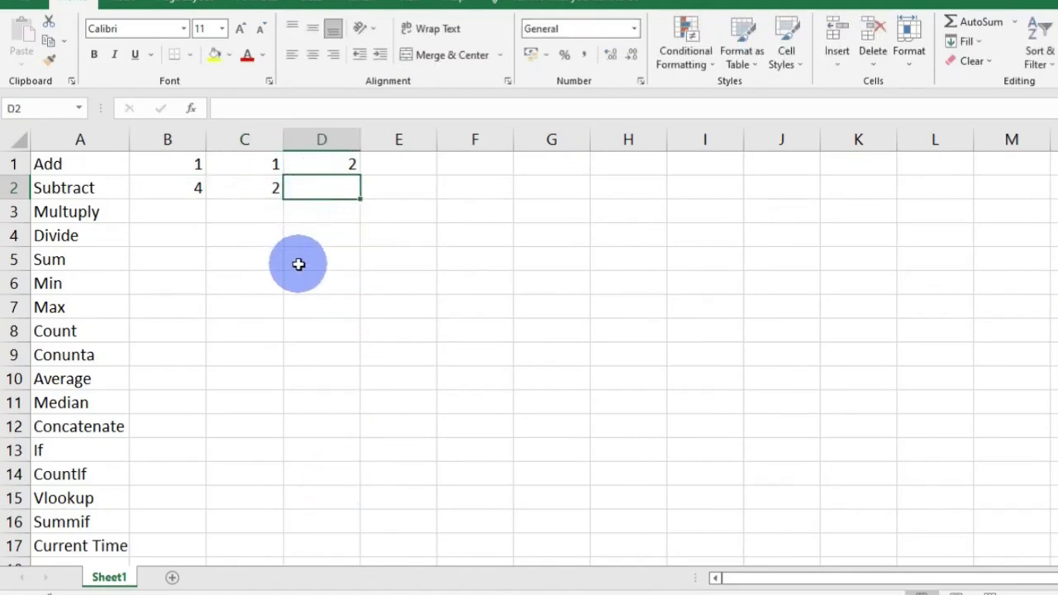
text(=4-2)
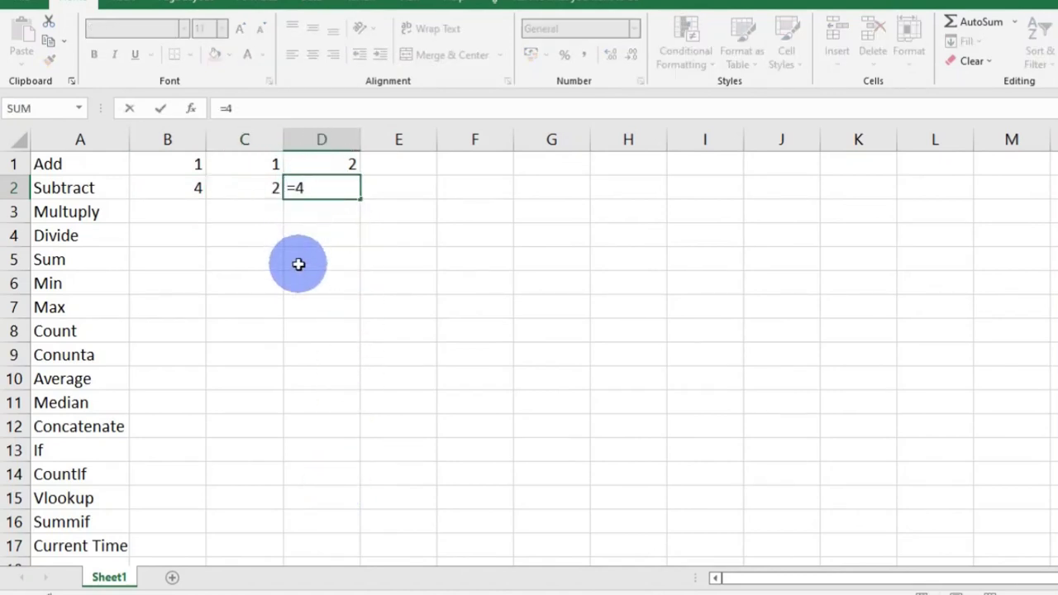
key(Return)
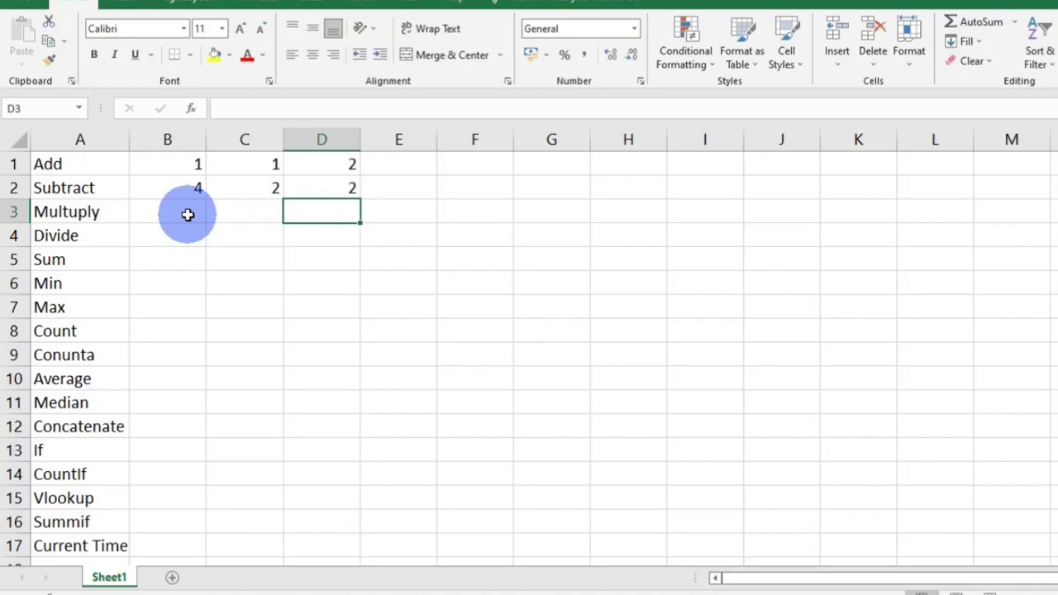
Fill the multiplication row with 2 in B3, 5 in C3 and the formula =2*5 in D3.
double_click(189, 214)
text(2)
key(Tab)
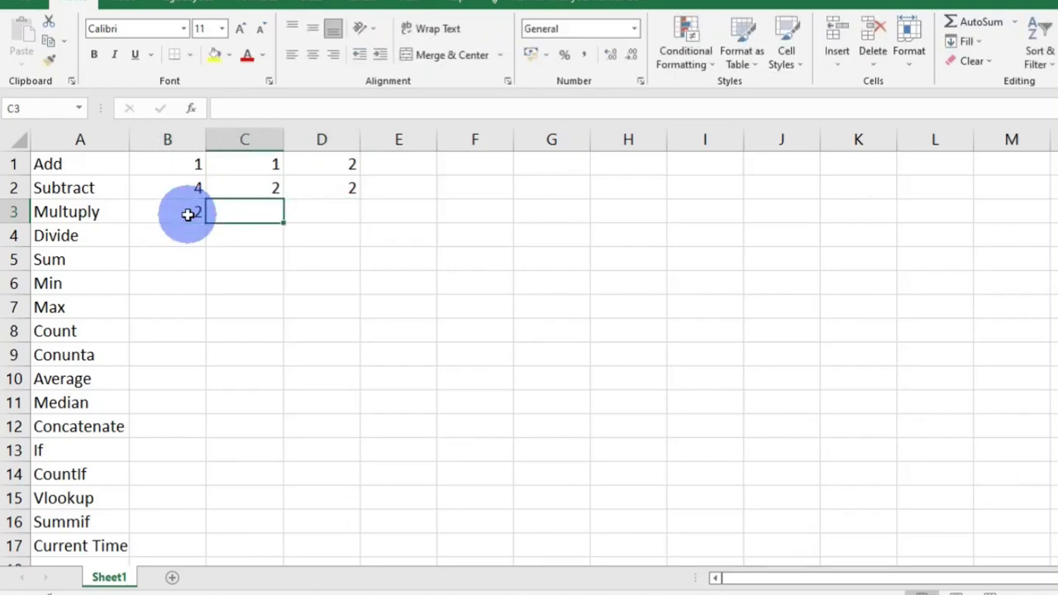
text(5)
click(336, 216)
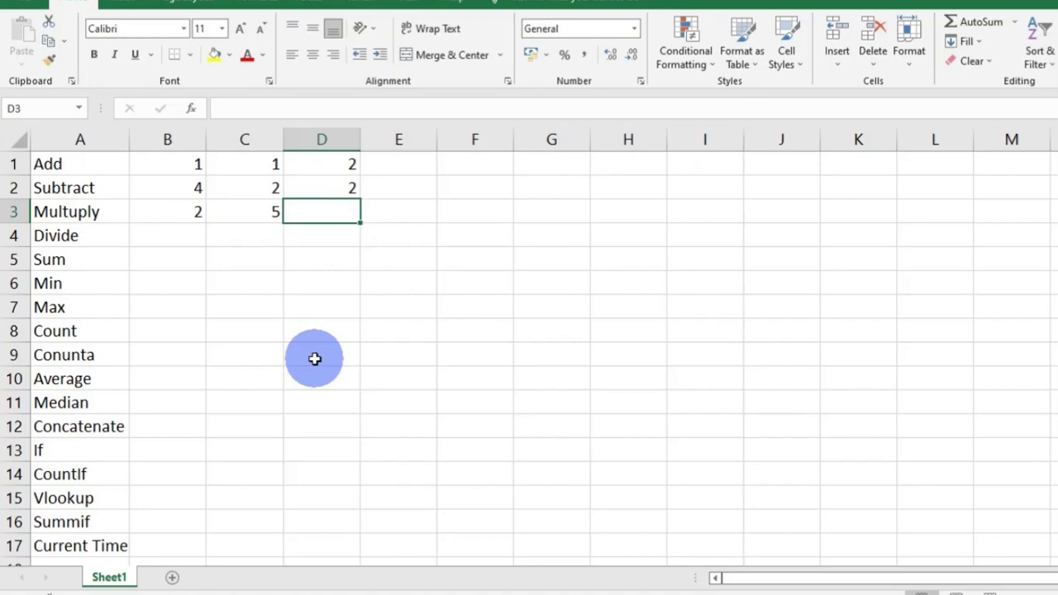
text(=2*5)
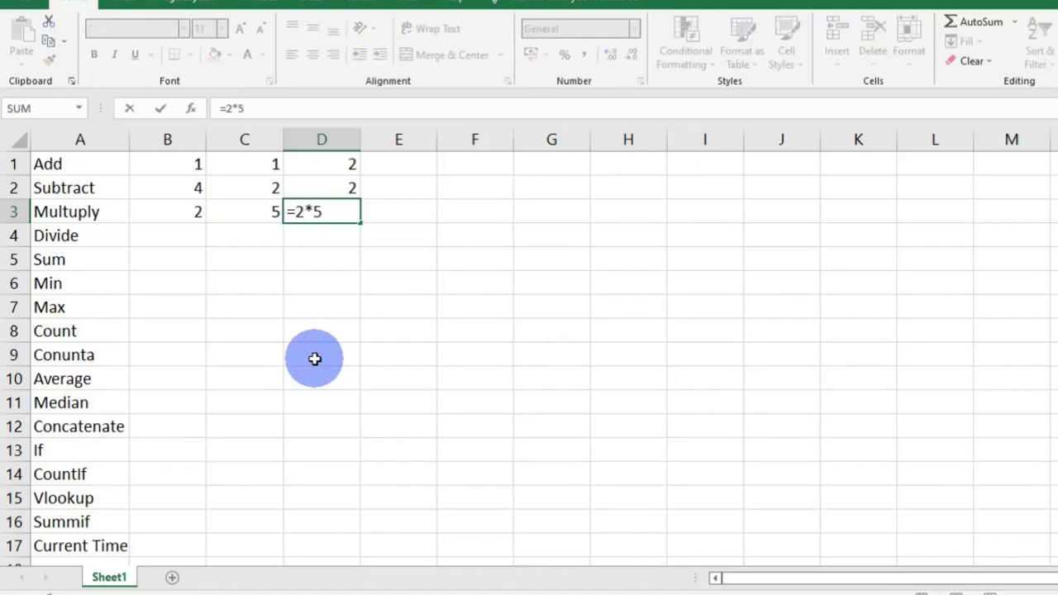
key(Return)
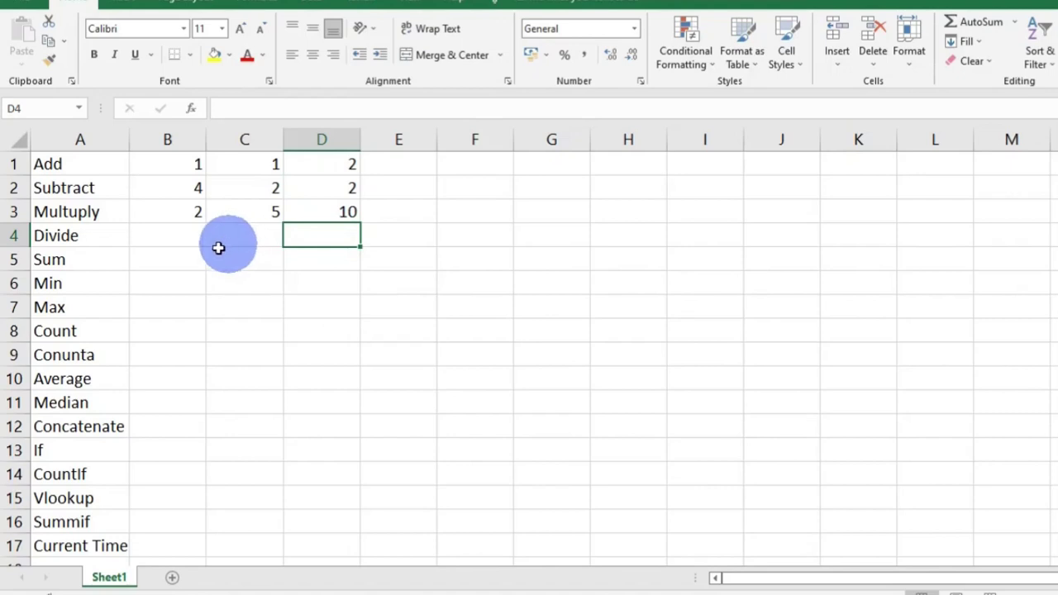
Fill the Divide row with 10 in B4, 2 in C4 and the formula =10/2 in D4.
click(188, 237)
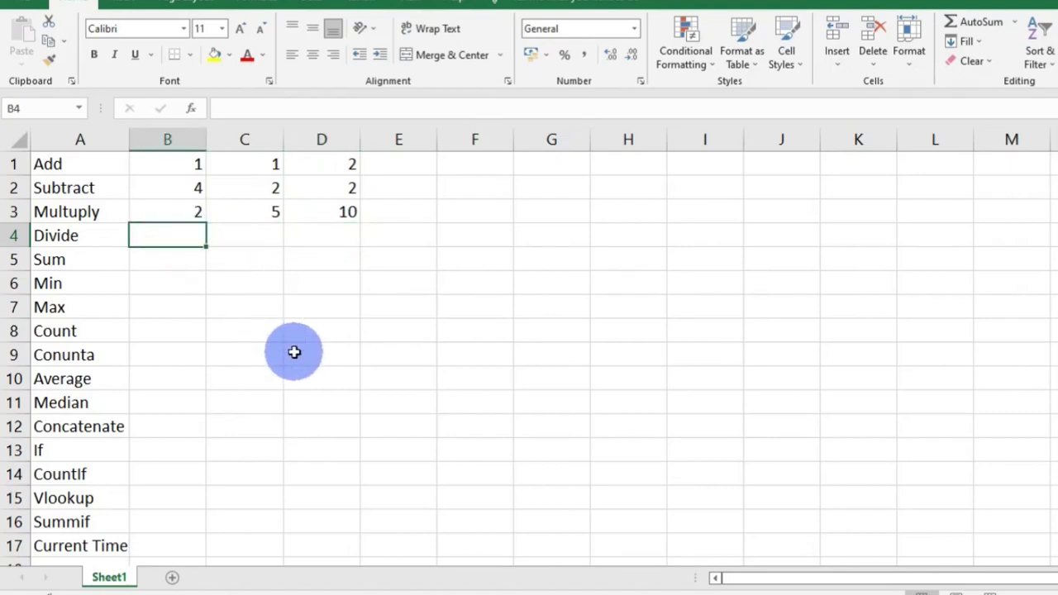
text(10)
key(Tab)
text(2)
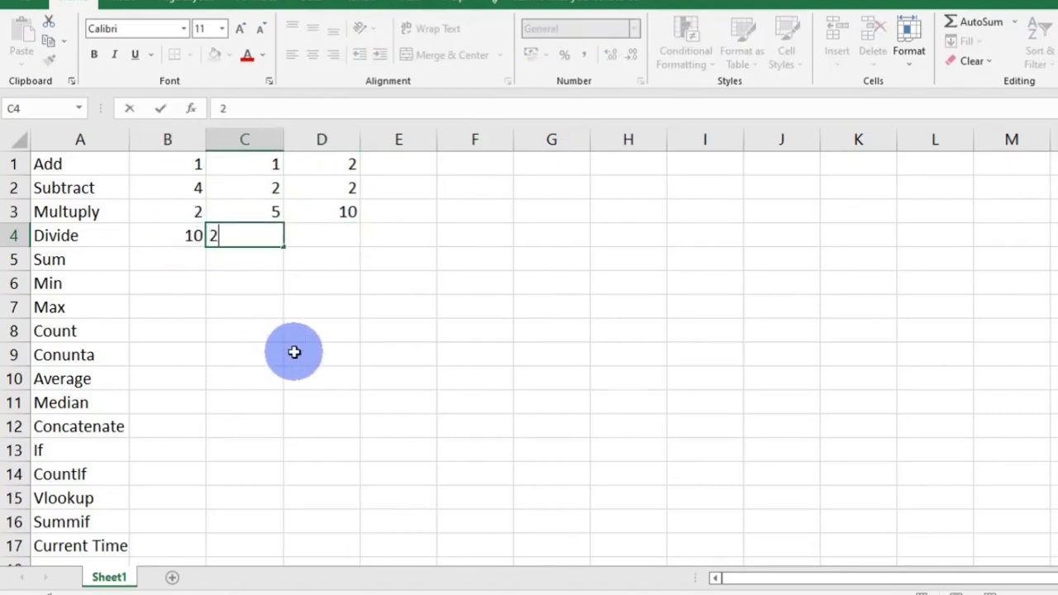
key(Tab)
text(=)
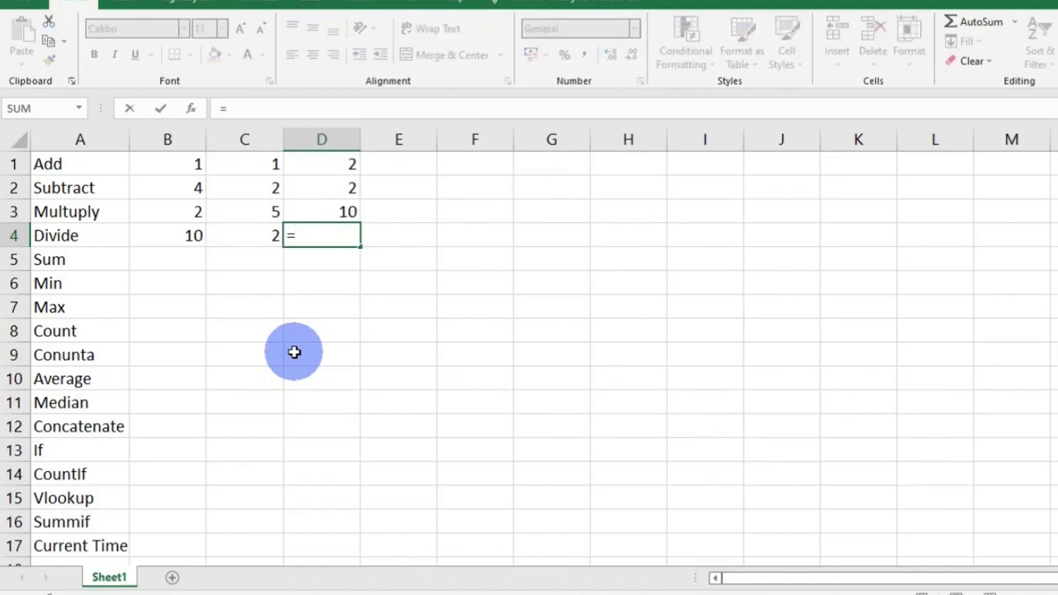
text(10/2)
key(Return)
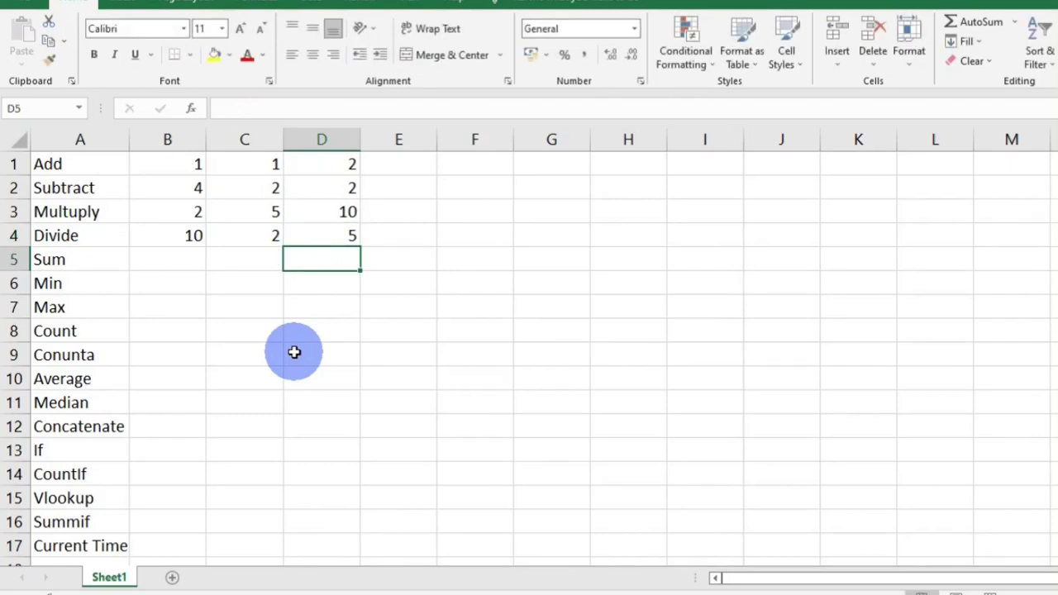
Start a SUM formula in cell B5 of the Sum row.
click(180, 258)
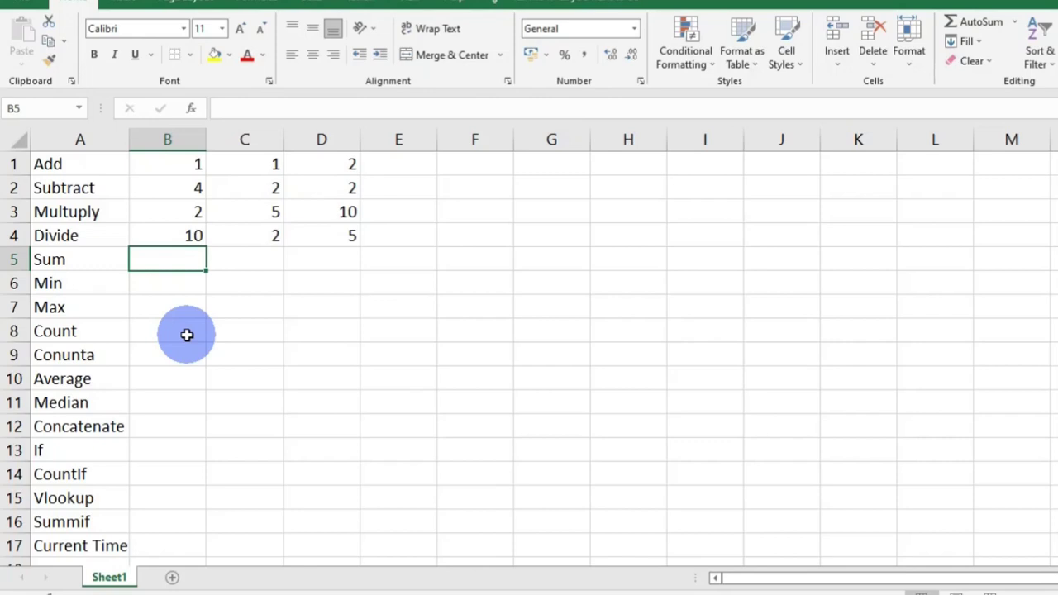
drag(167, 164, 350, 239)
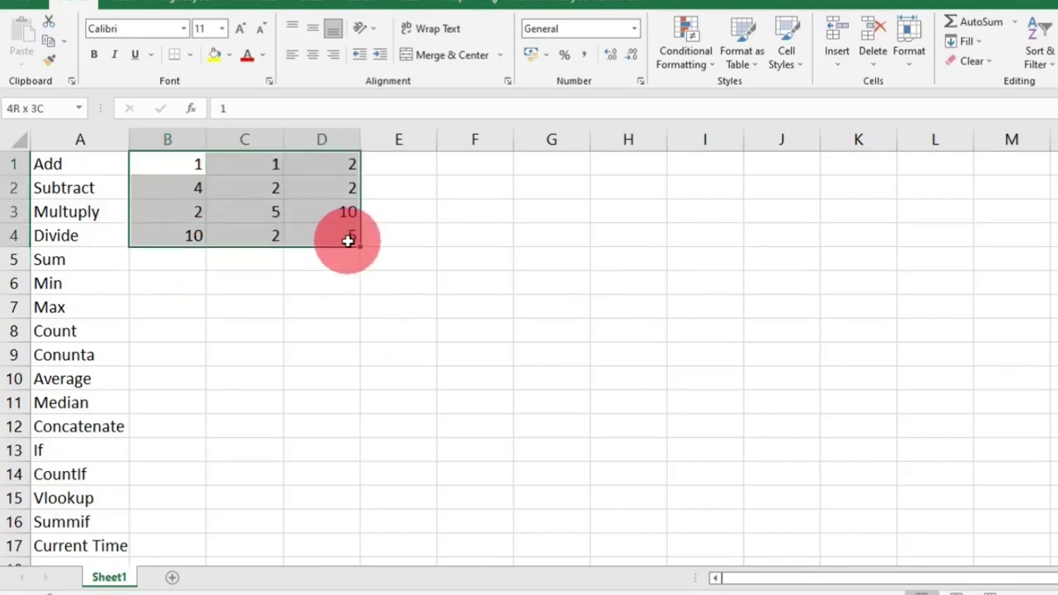
click(177, 263)
text(=)
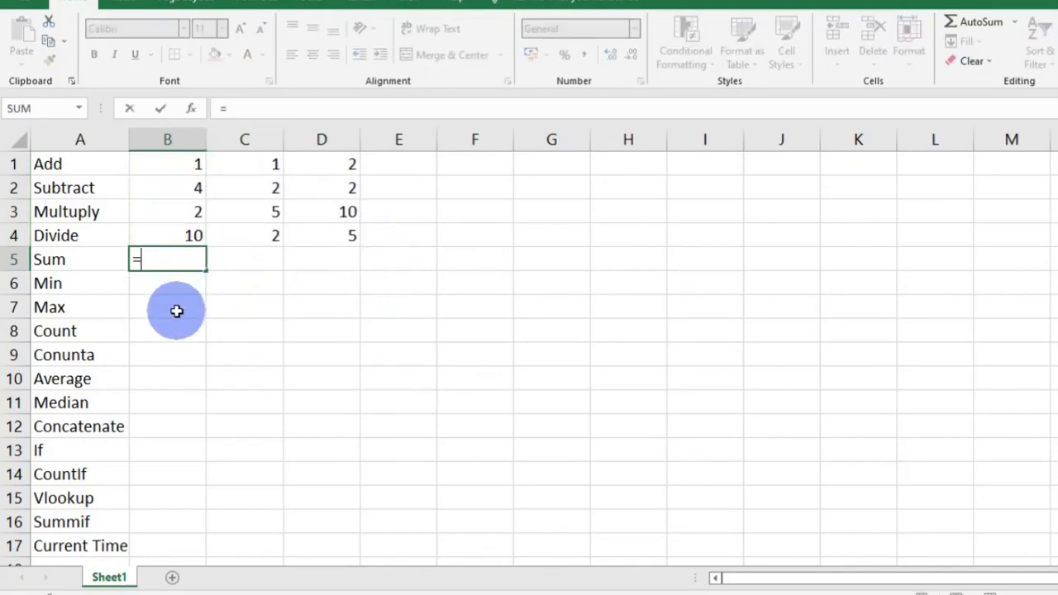
text(SUM()
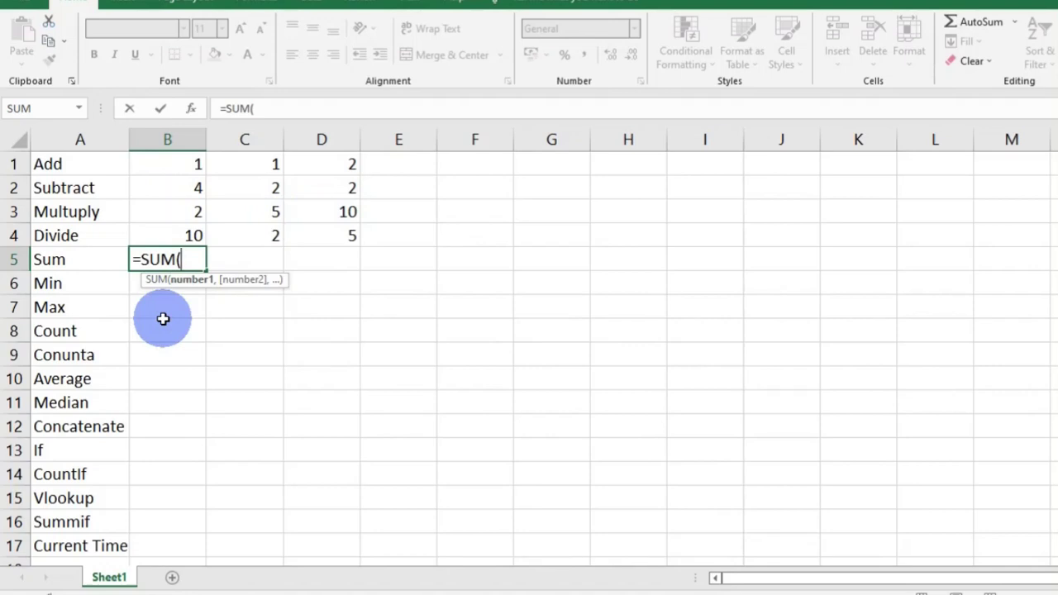
text(B)
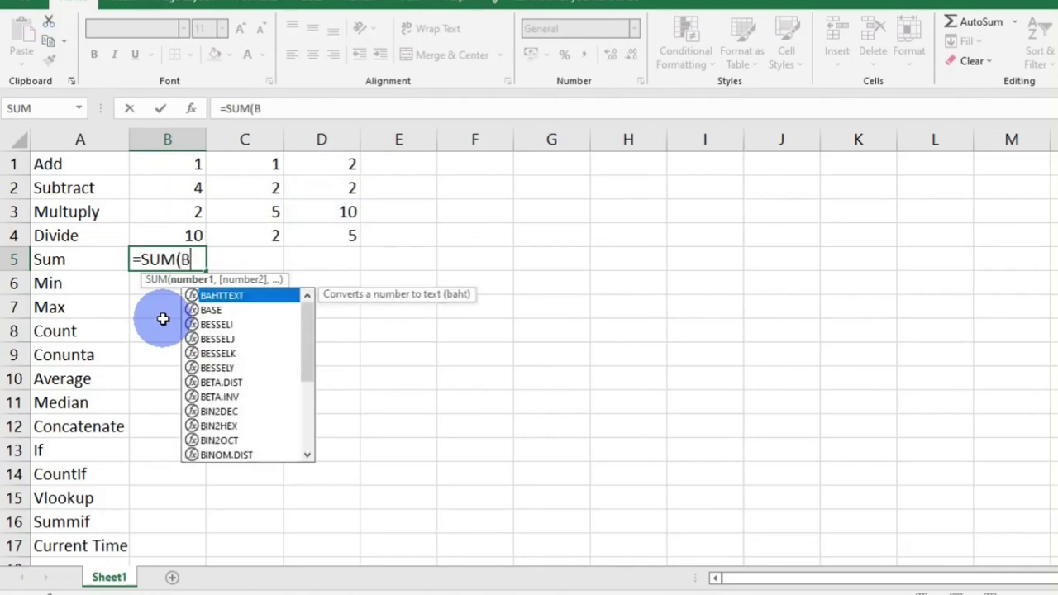
text(1,C1)
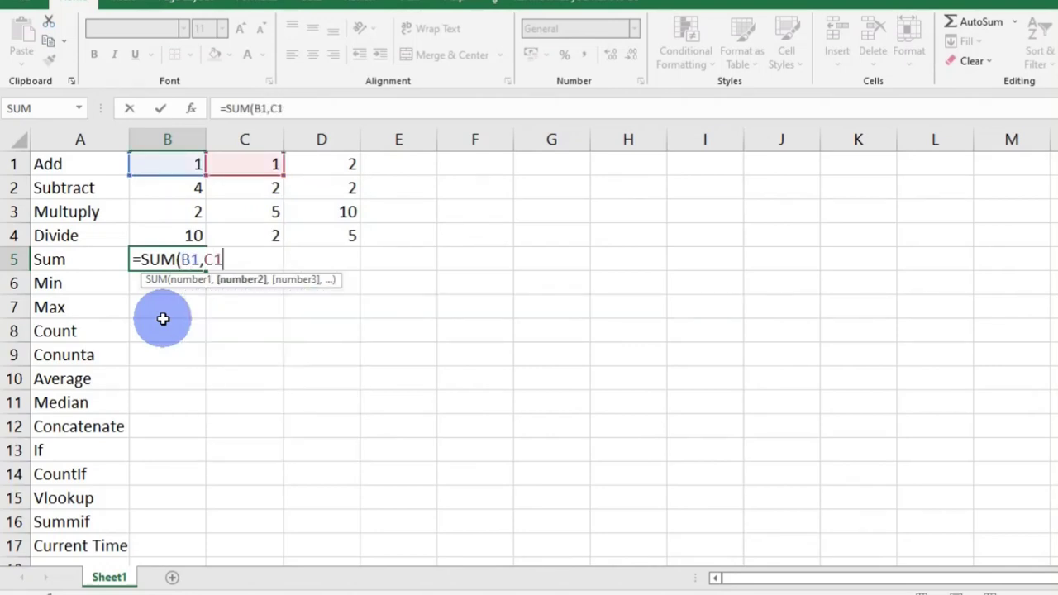
text(,D1,)
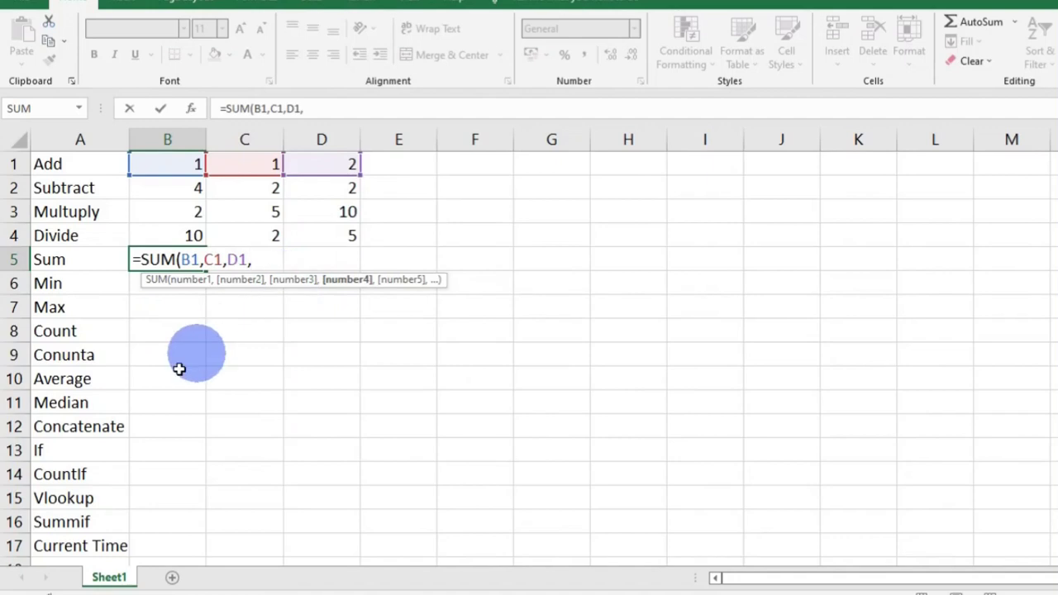
key(BackSpace)
key(BackSpace)
key(BackSpace)
key(BackSpace)
key(BackSpace)
key(BackSpace)
key(BackSpace)
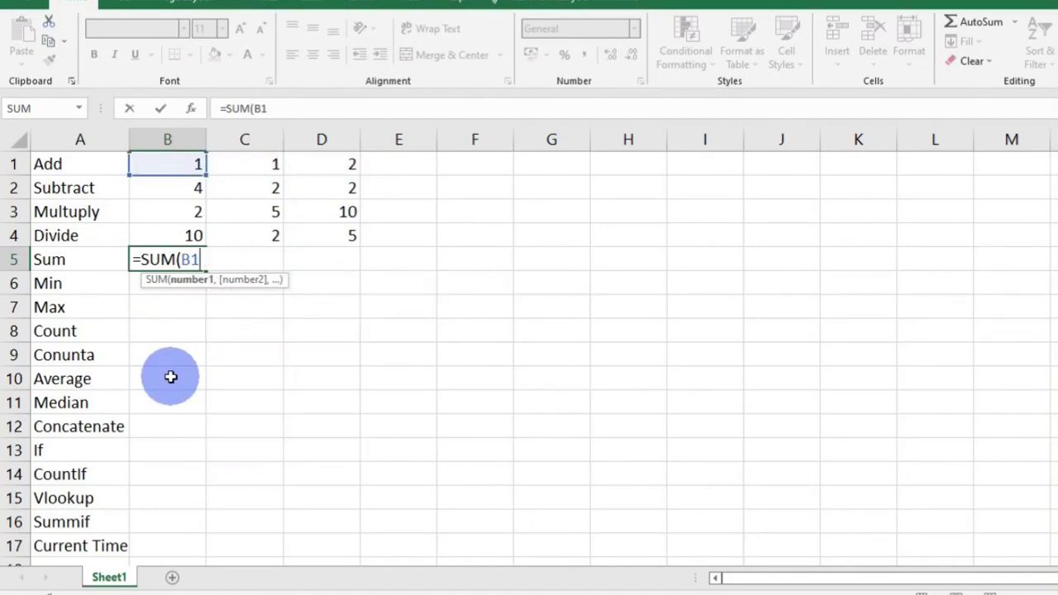
key(BackSpace)
key(BackSpace)
Complete the SUM formula in B5 with the range B1:D4 as its argument.
drag(170, 166, 350, 234)
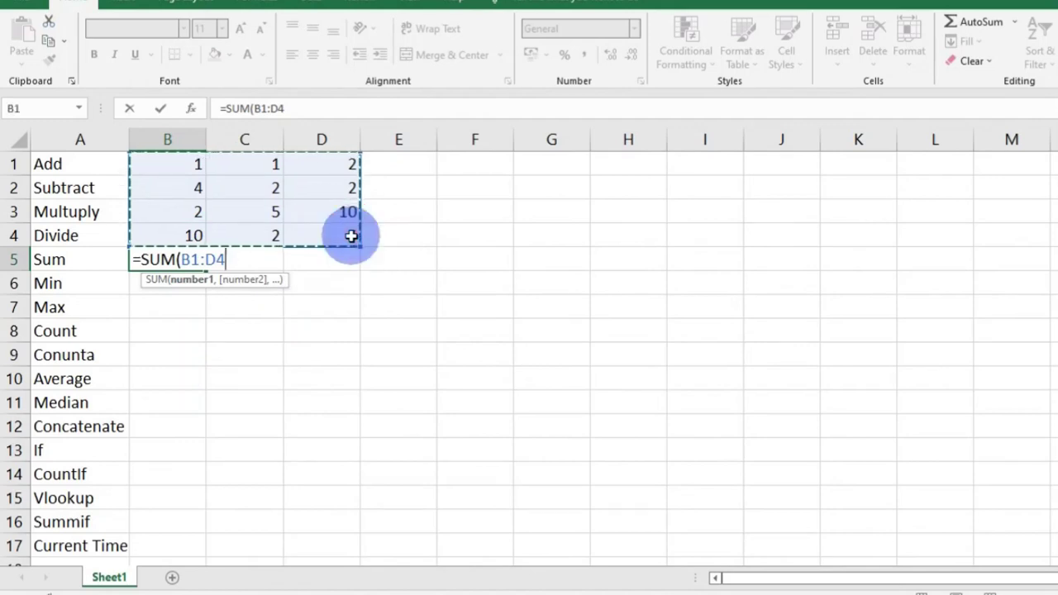
key(Return)
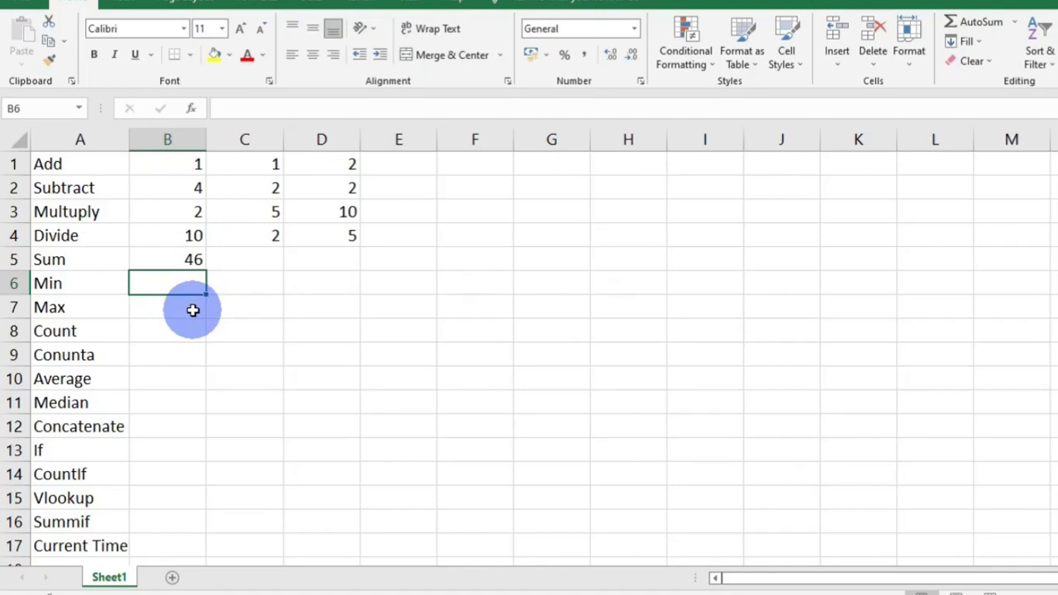
Replace the formula in cell D3 of the multiplication row with the value 5.
click(349, 211)
text(5)
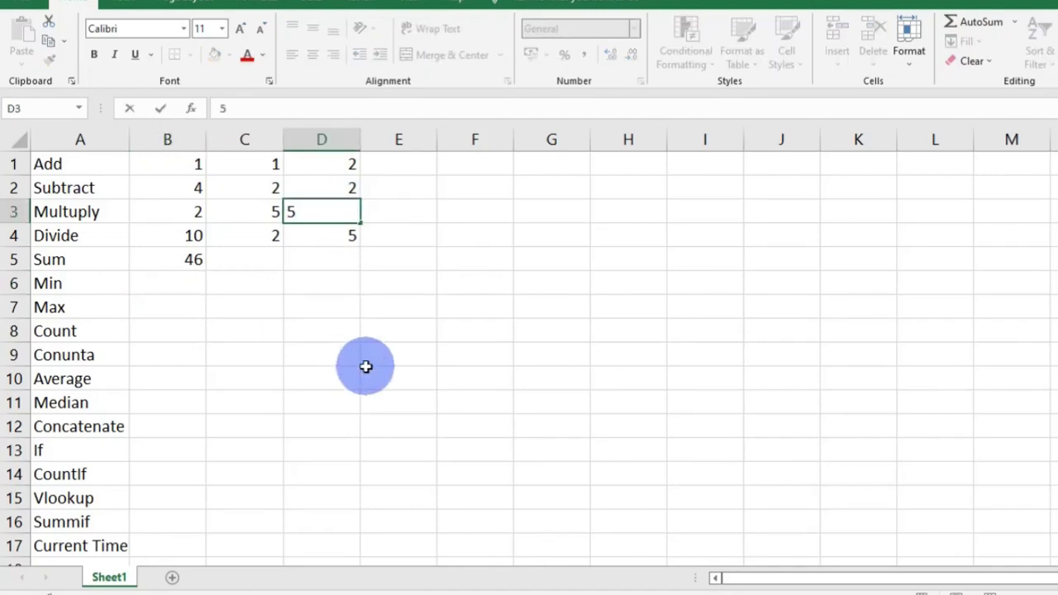
key(Return)
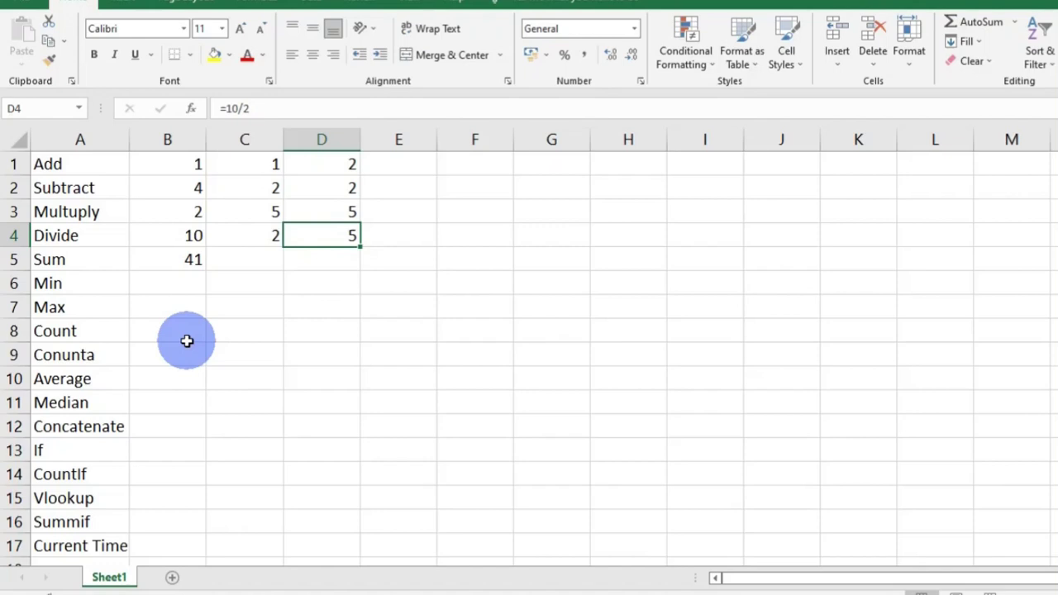
Enter a MIN formula over the range B1:D4 in cell B6 of the Min row.
click(177, 283)
text(=MIN)
key(BackSpace)
text(IN)
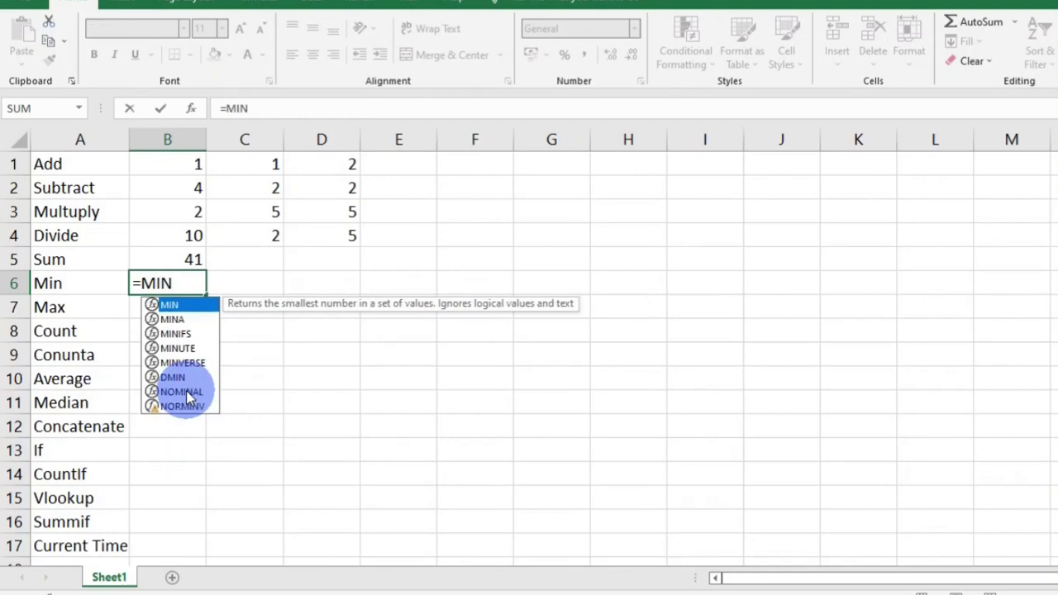
text(()
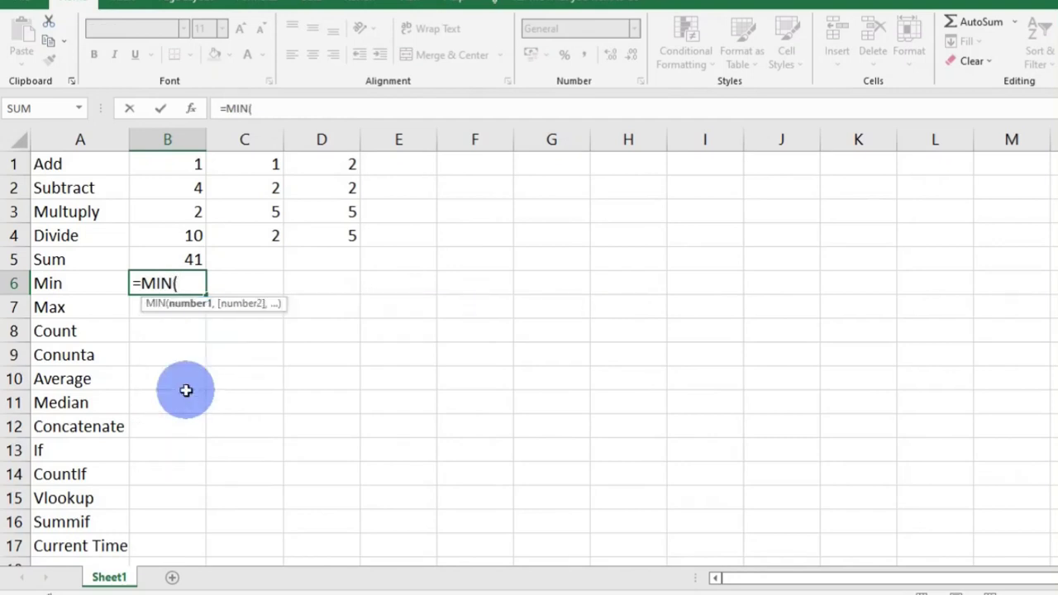
drag(172, 165, 331, 232)
key(Return)
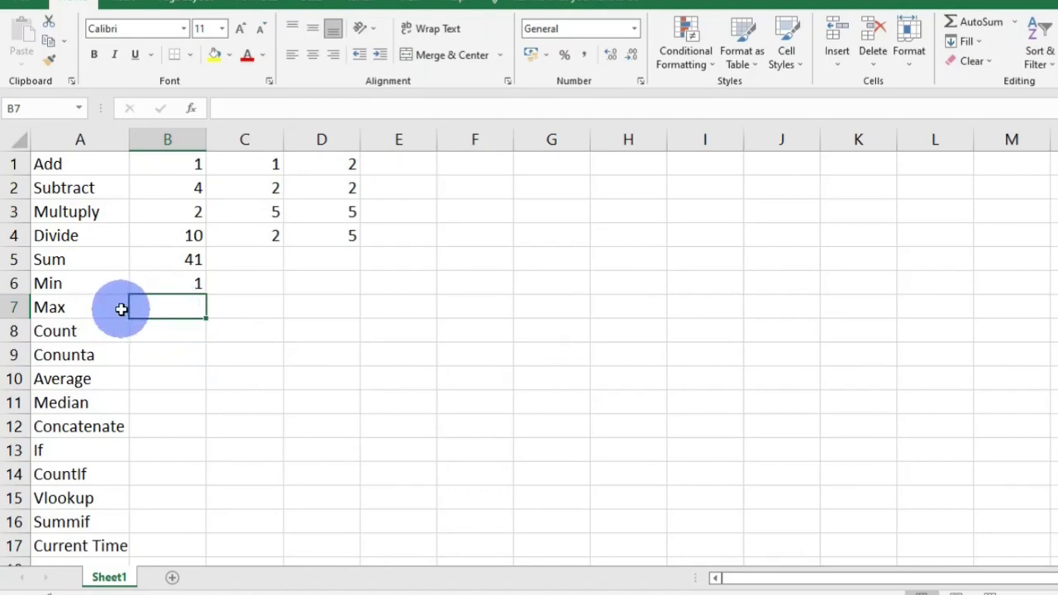
Enter a MAX formula over the range B1:D4 in cell B7 of the Max row.
text(=)
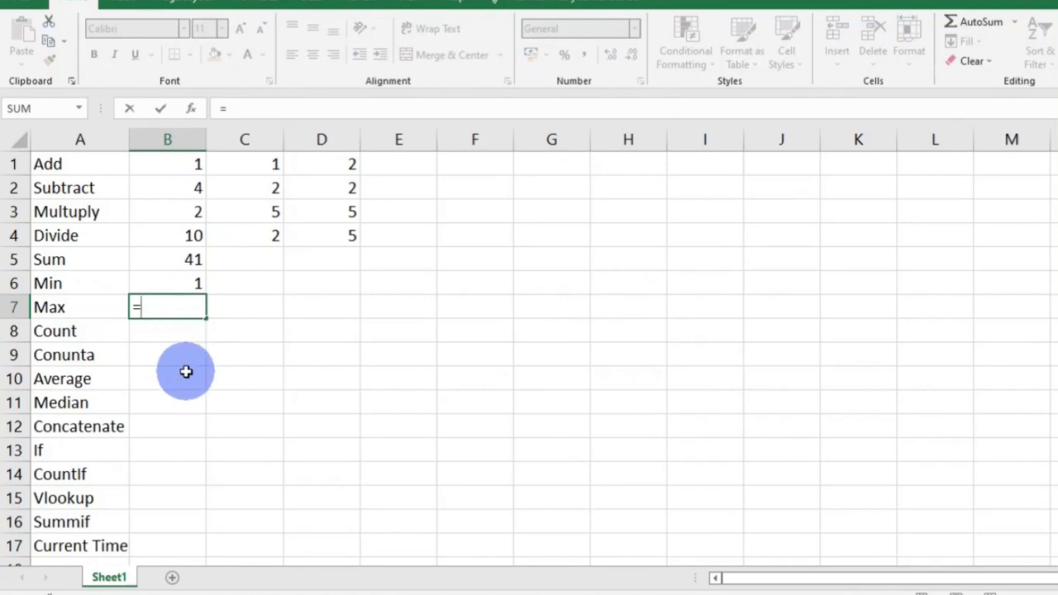
text(MAX)
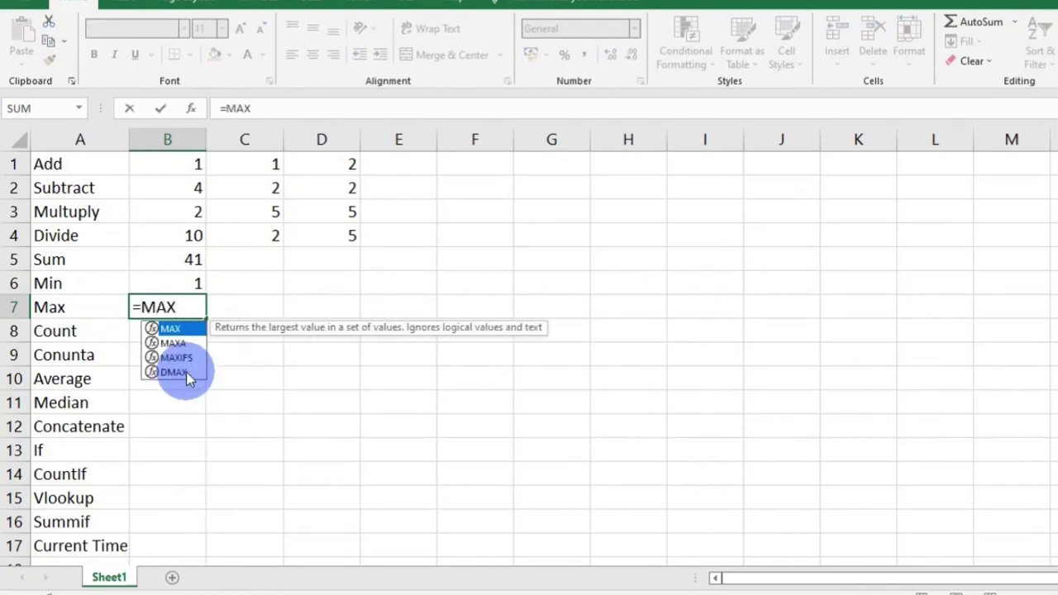
text(()
drag(159, 166, 348, 239)
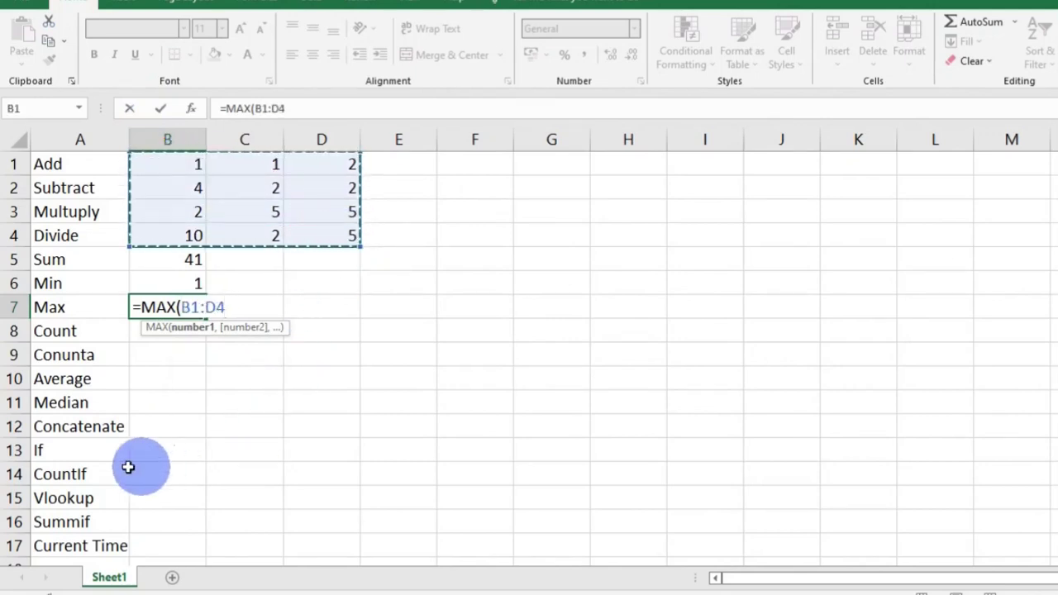
key(Return)
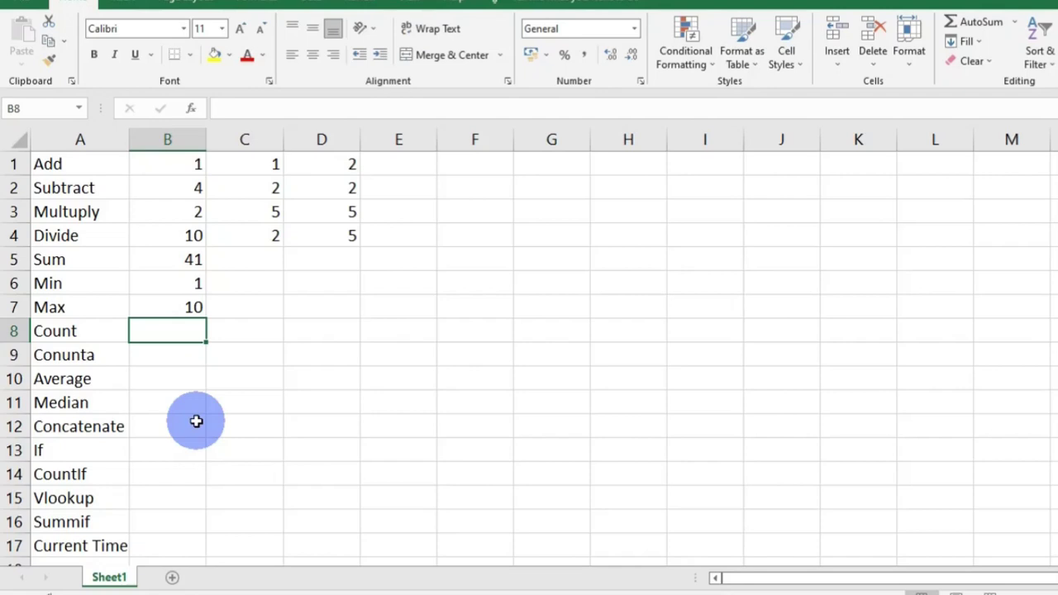
Enter a COUNT formula over the range B1:D4 in cell B8 of the Count row.
text(=COUNT)
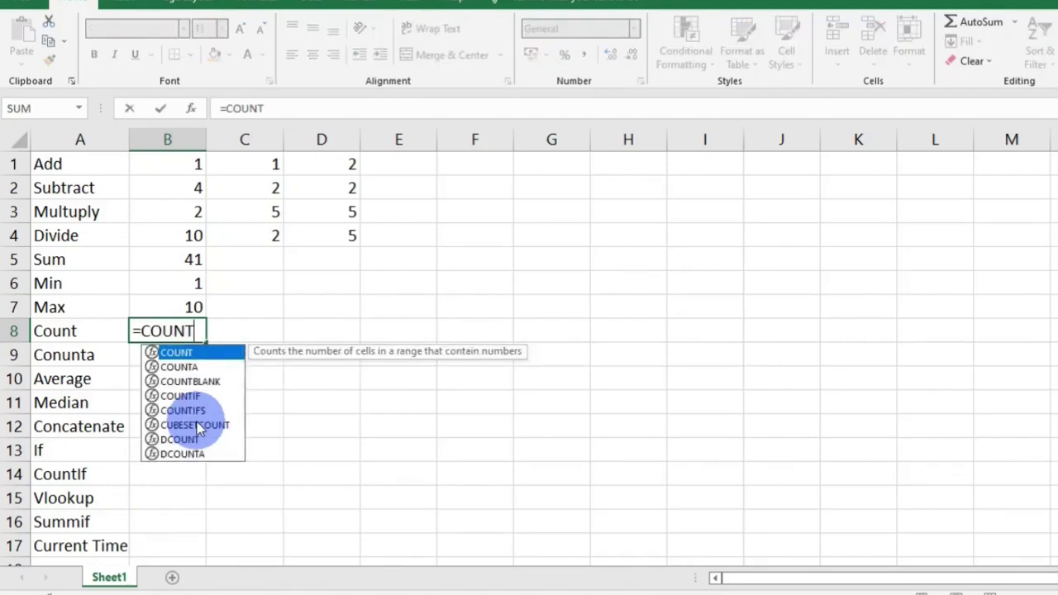
text(()
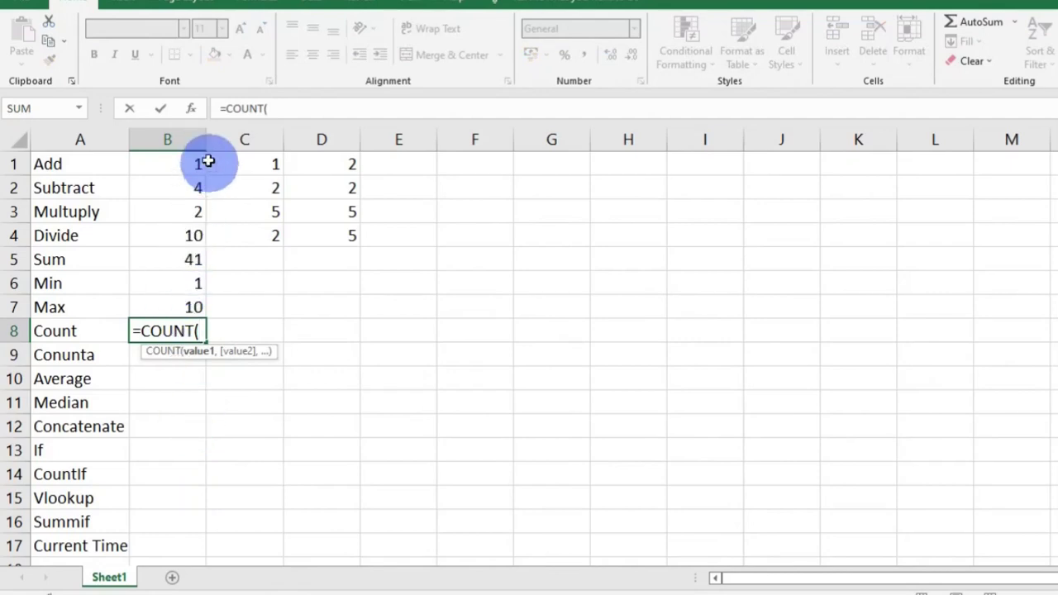
drag(189, 162, 326, 230)
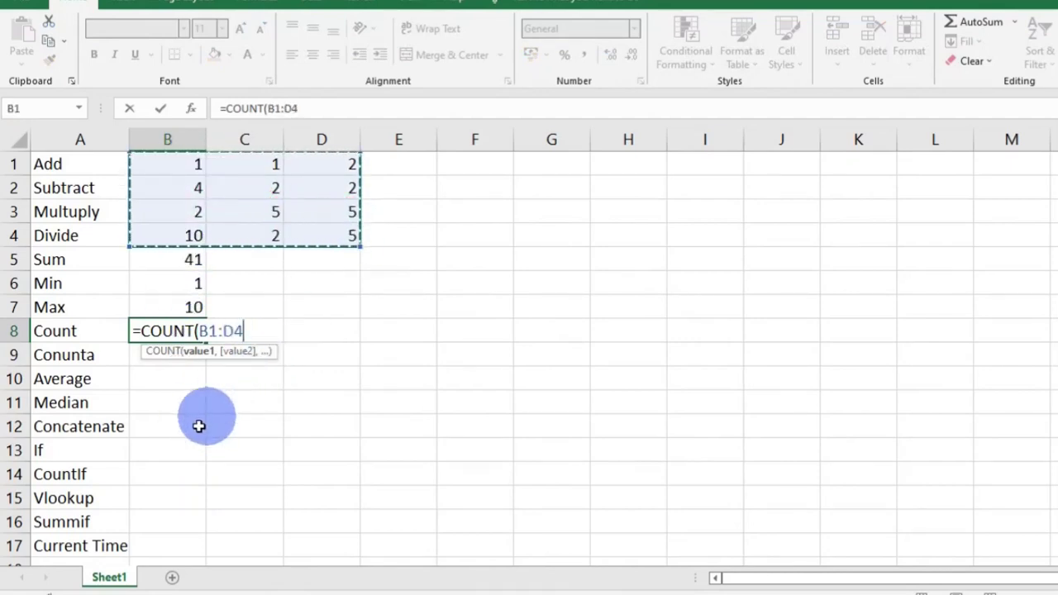
key(Return)
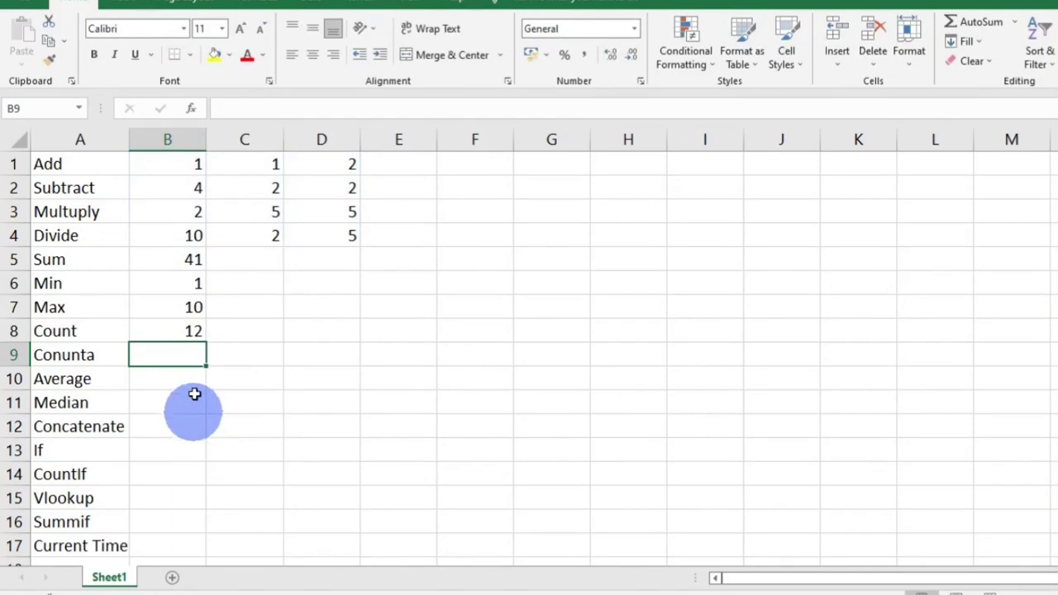
Clear cell B3 in the multiplication row and enter the letter A there to test the count.
click(192, 217)
key(BackSpace)
key(Return)
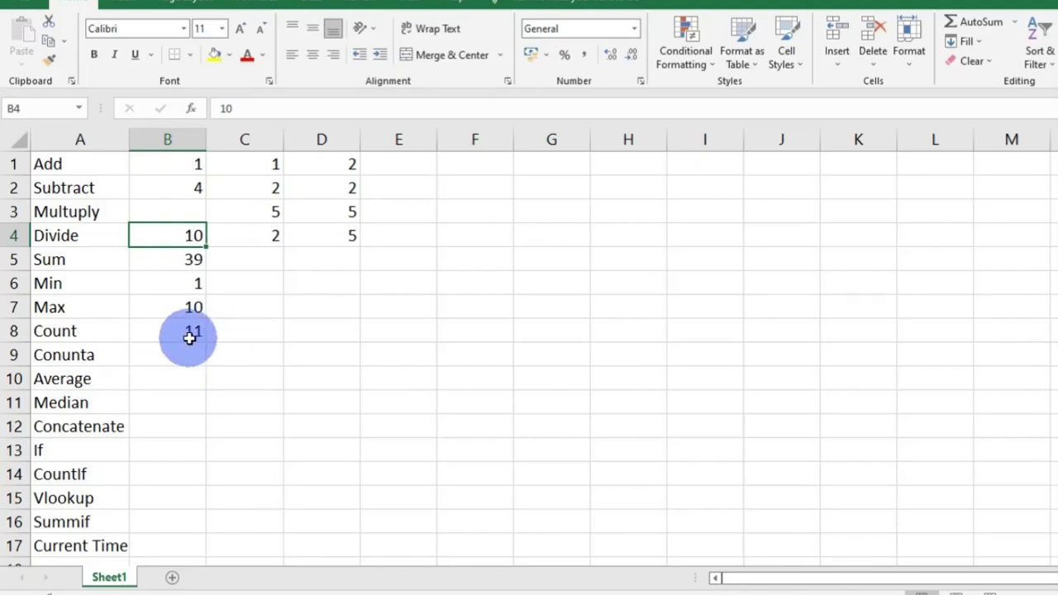
click(177, 211)
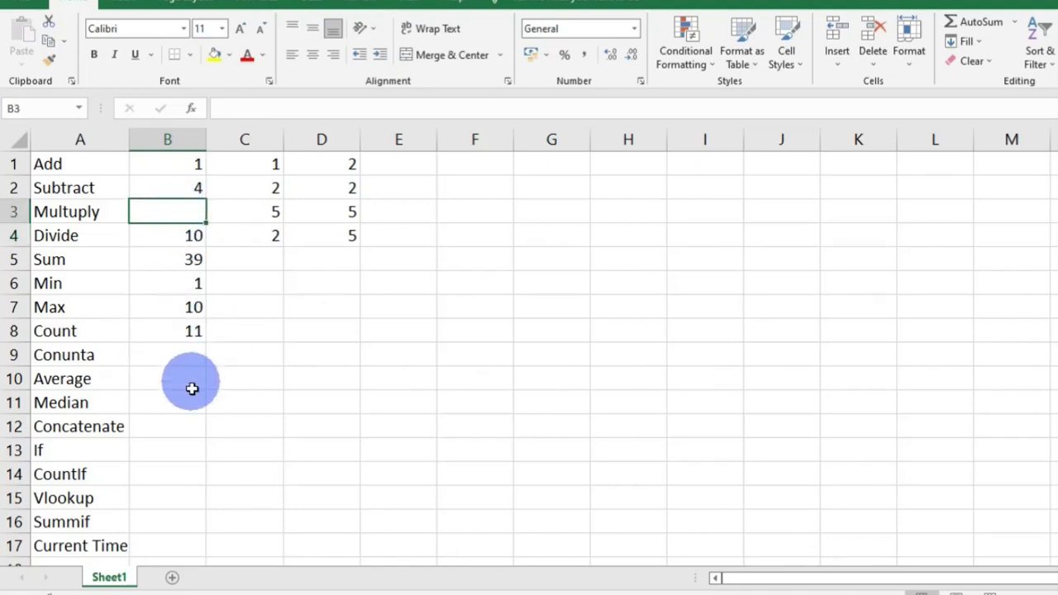
text(A)
key(Return)
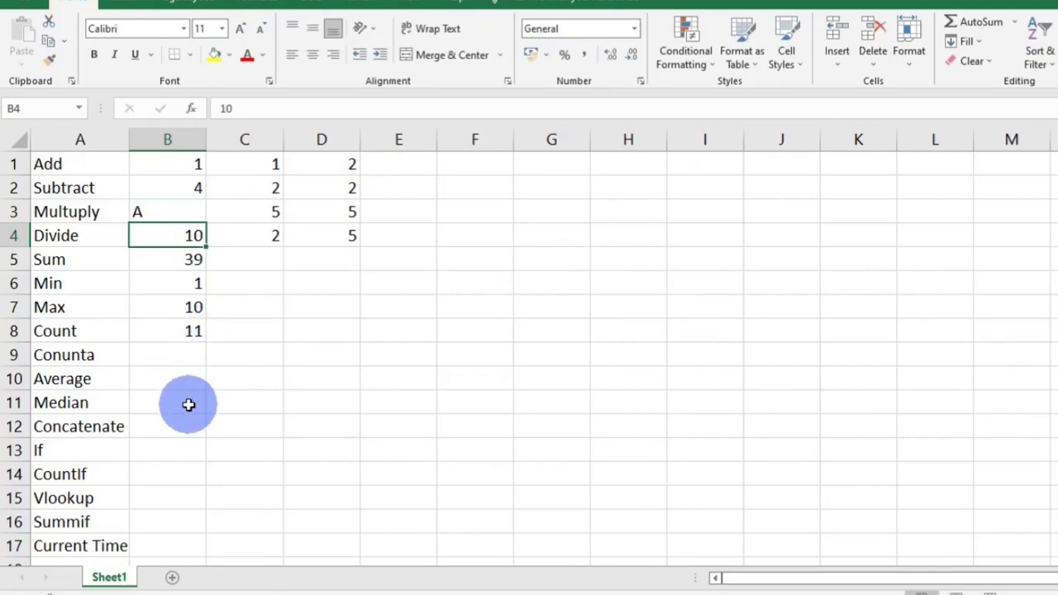
key(Up)
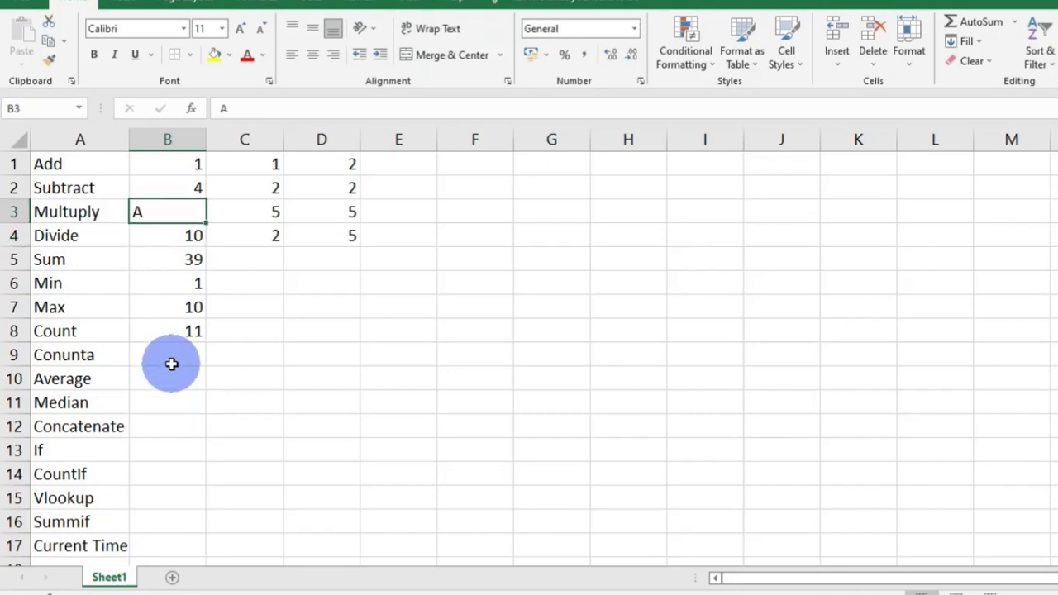
Enter a COUNTA formula over the range B1:D4 in cell B9, below the Count row.
click(171, 365)
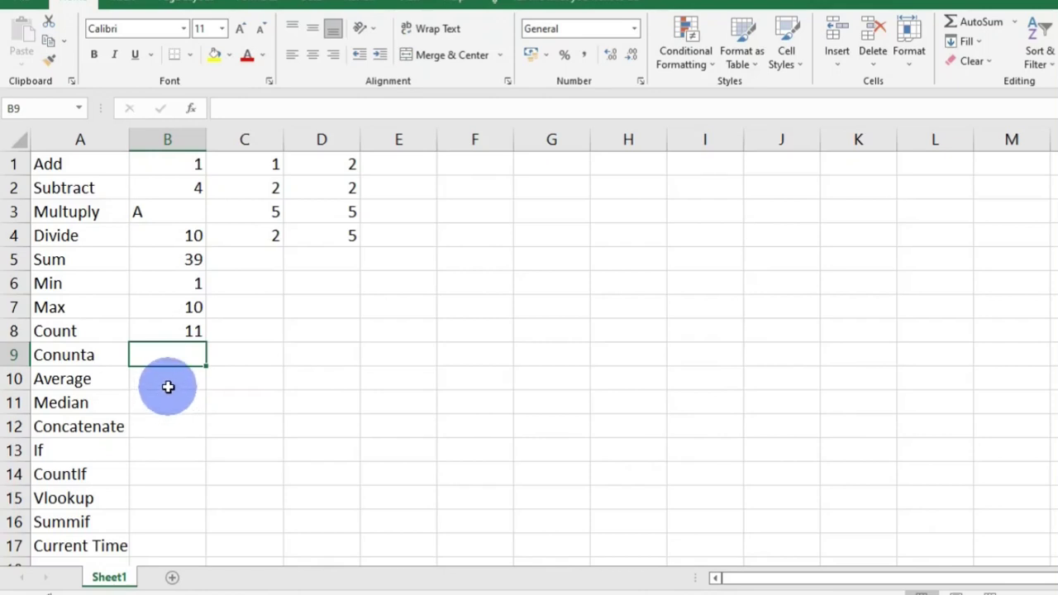
text(=)
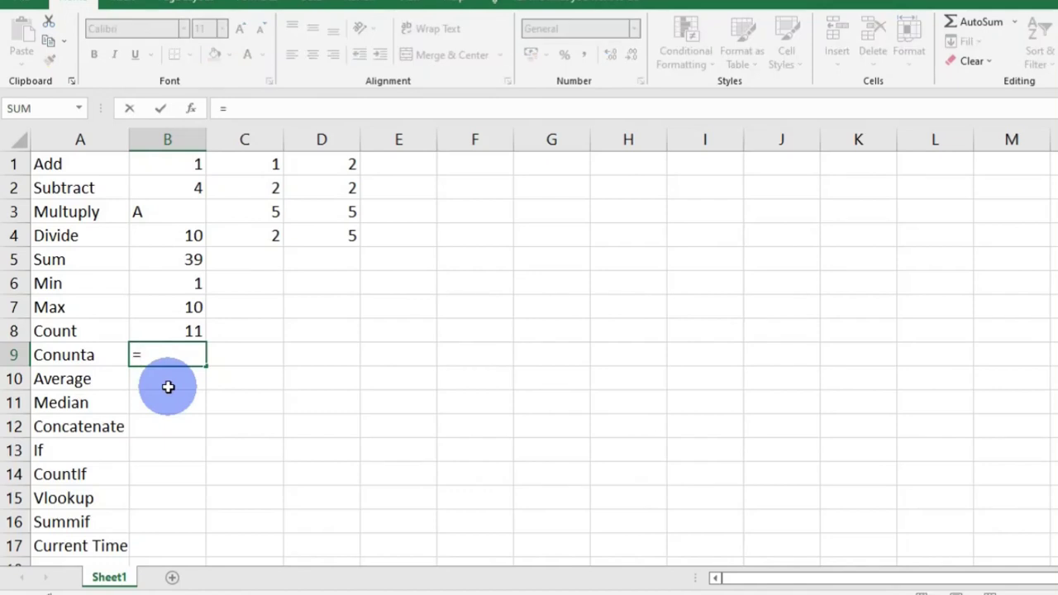
text(COUNTA)
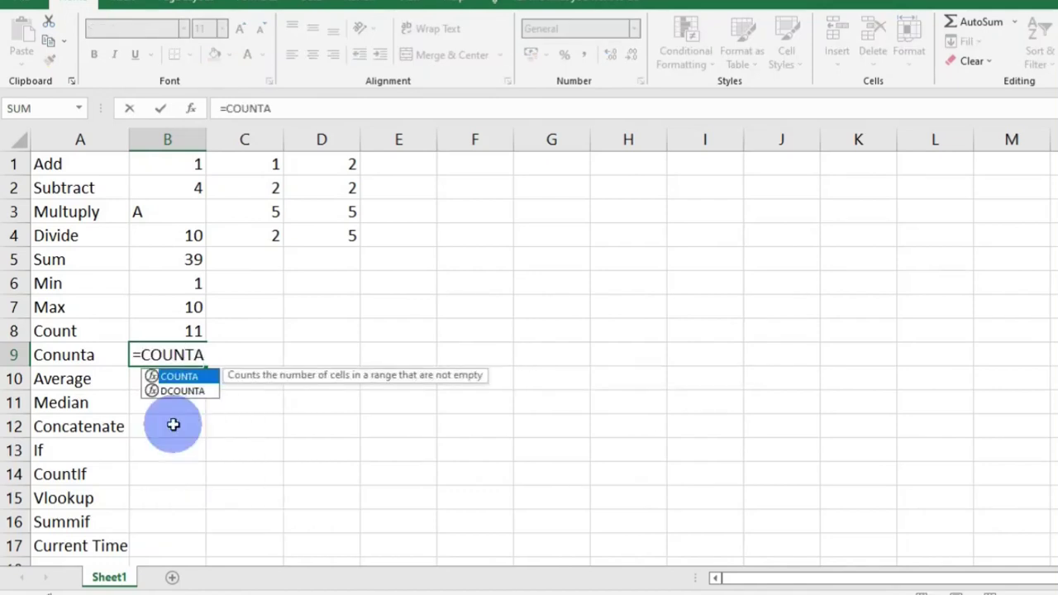
text(()
drag(170, 168, 348, 236)
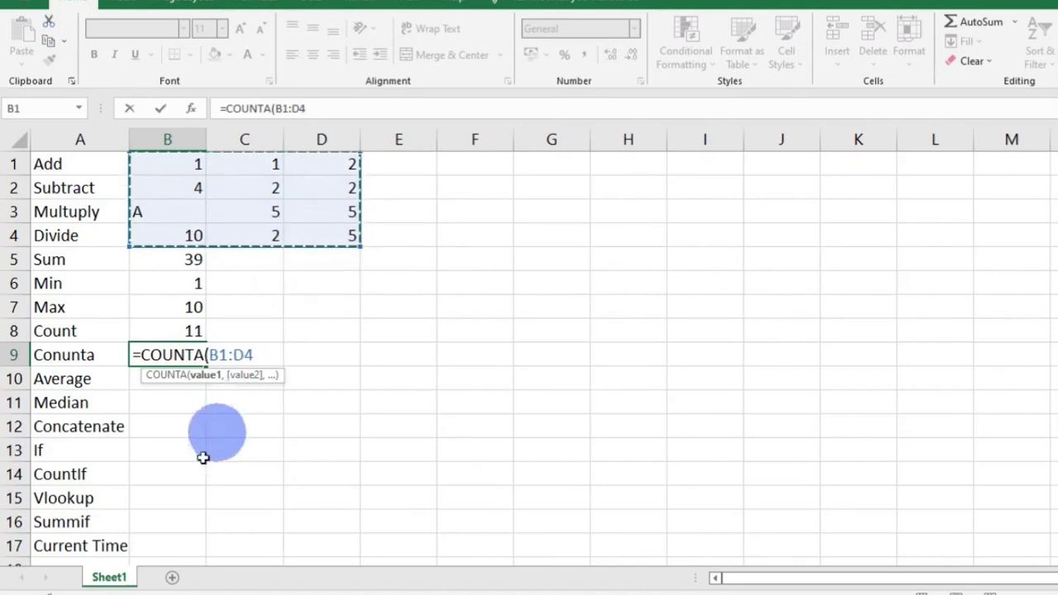
key(Return)
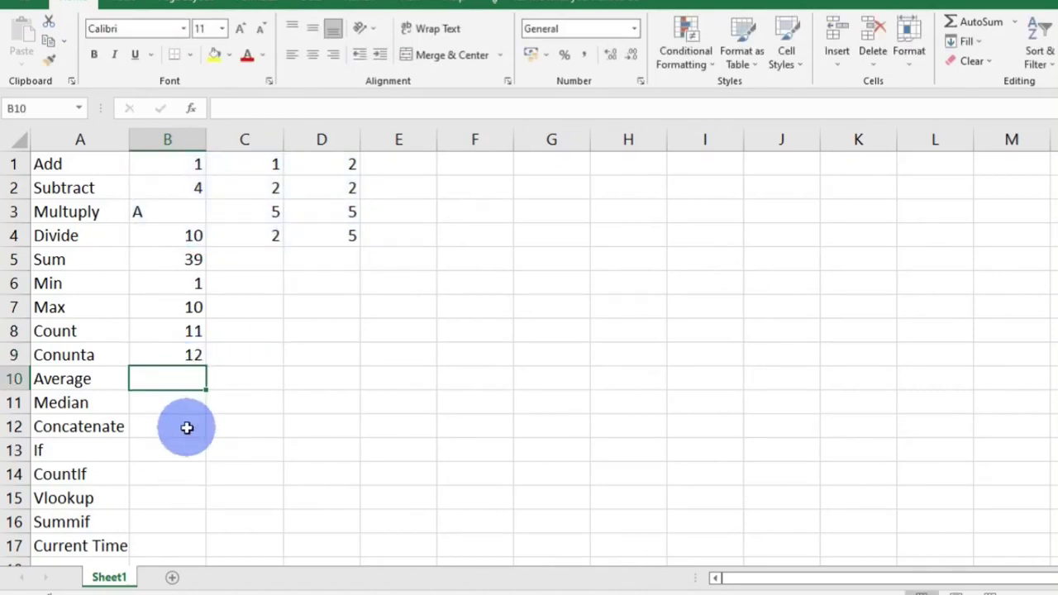
Set cell B3 in the multiplication row to the number 2.
click(171, 212)
text(2)
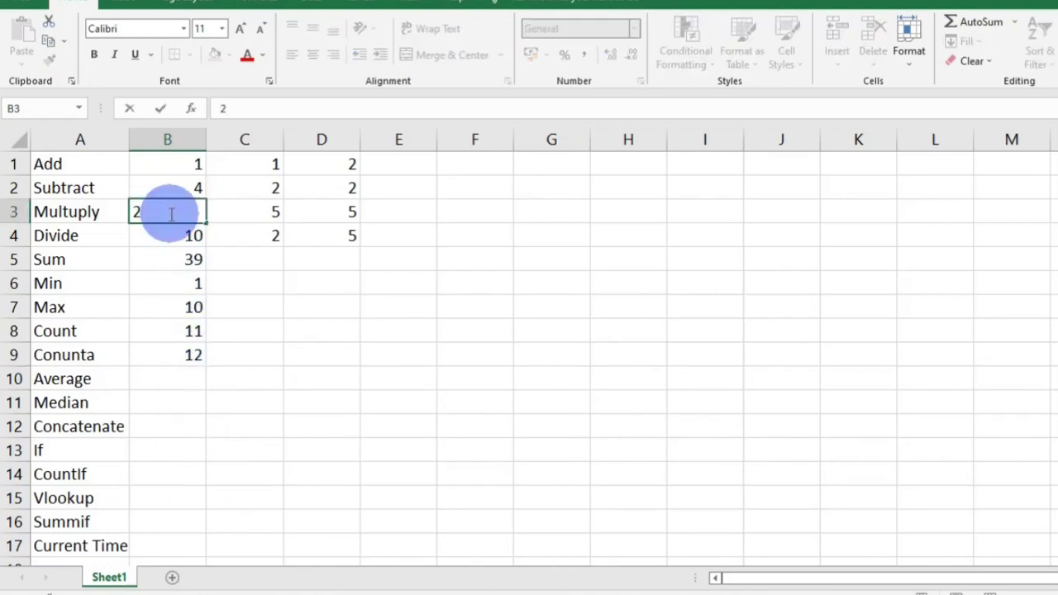
key(Return)
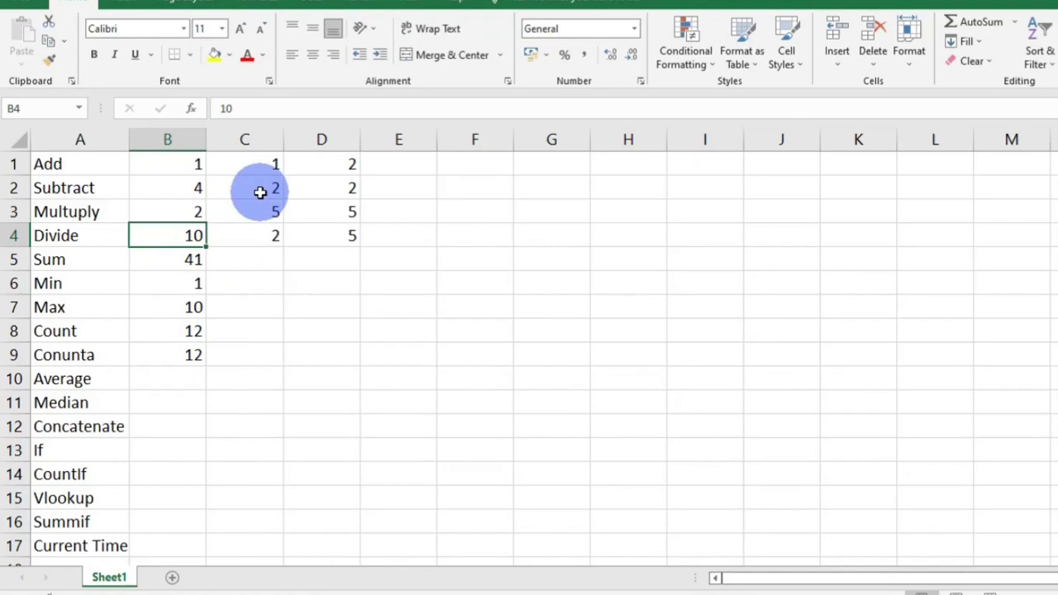
Clear the value from cell B3 in the multiplication row.
click(173, 210)
key(BackSpace)
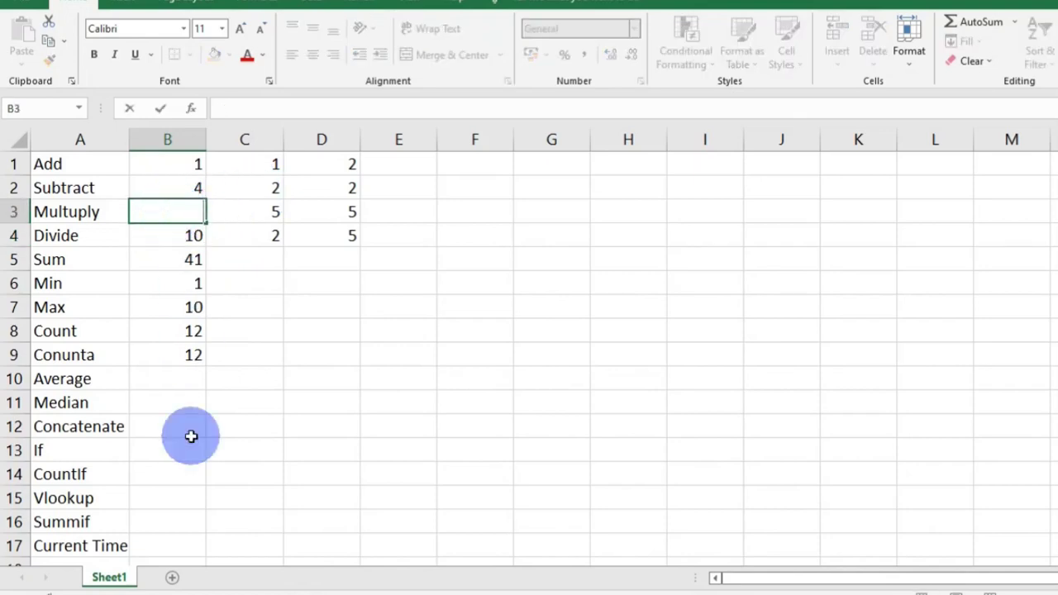
key(Return)
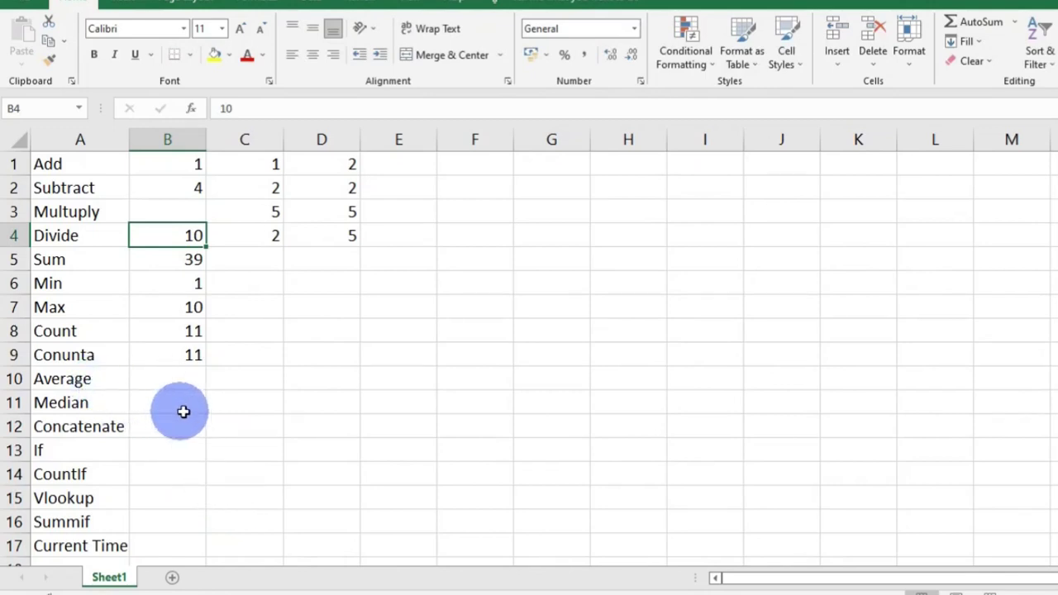
Fill cells E10 to J10 in the Average row with the numbers 10, 20, 30, 40, 50 and 60.
click(177, 380)
click(405, 382)
text(10)
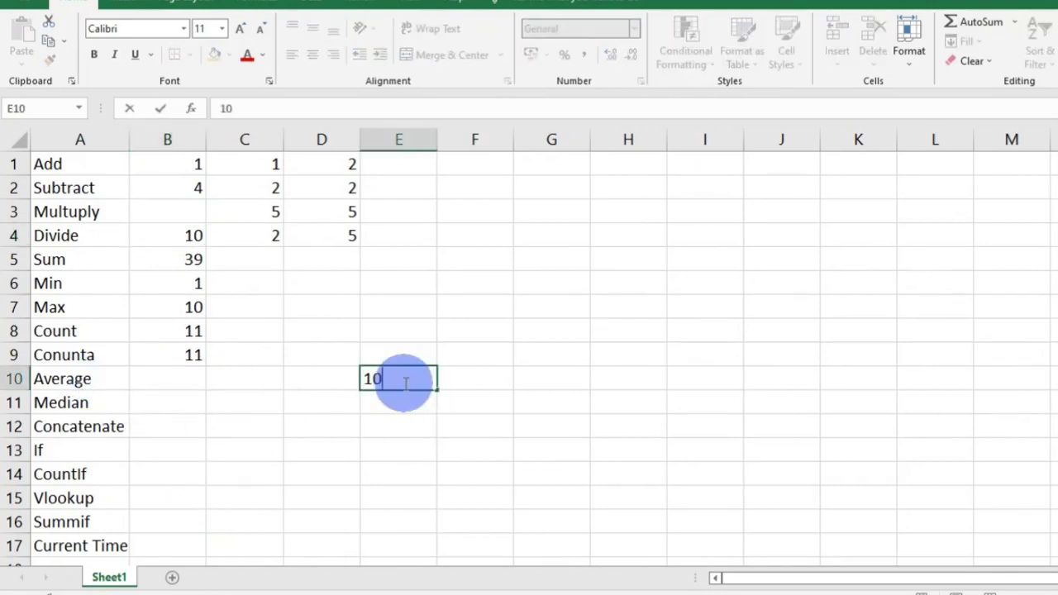
key(Tab)
text(20)
key(Tab)
text(30)
key(Tab)
text(40)
key(Tab)
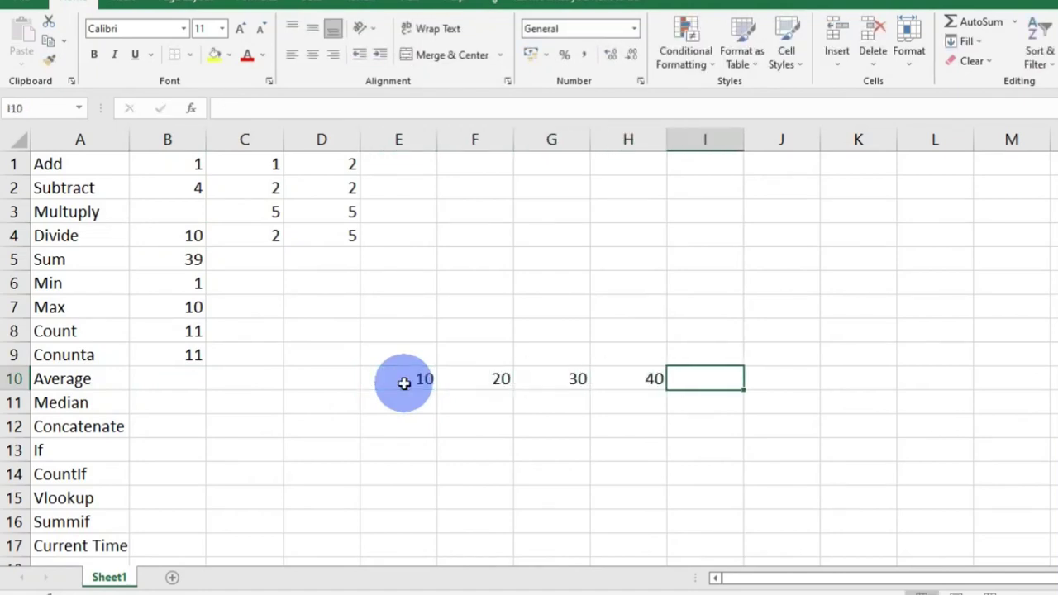
text(50)
key(Tab)
text(60)
key(Tab)
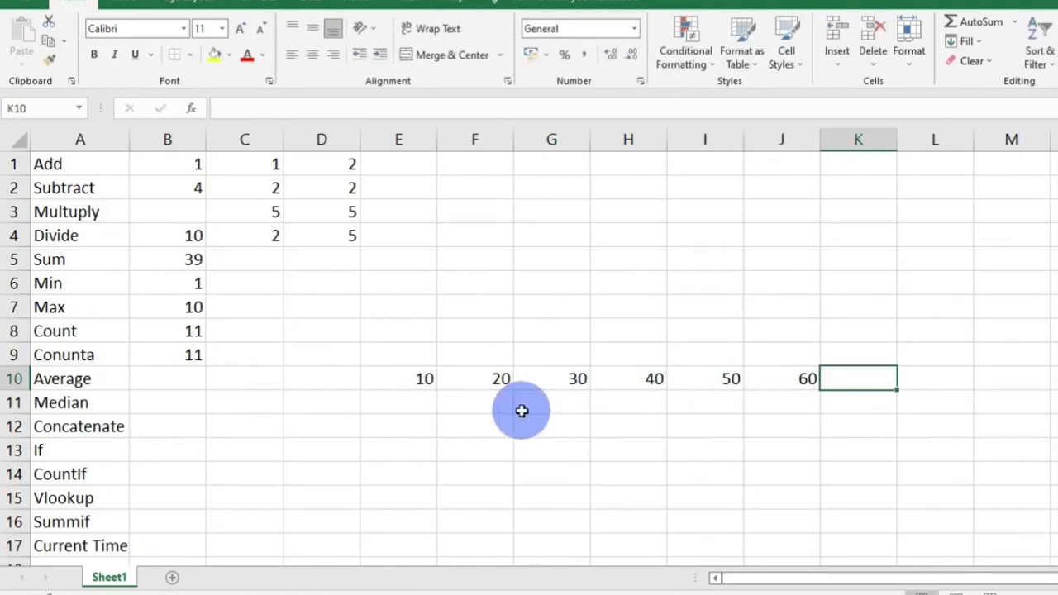
Enter an AVERAGE formula over the range E10:J10 in cell B10 of the Average row.
click(174, 376)
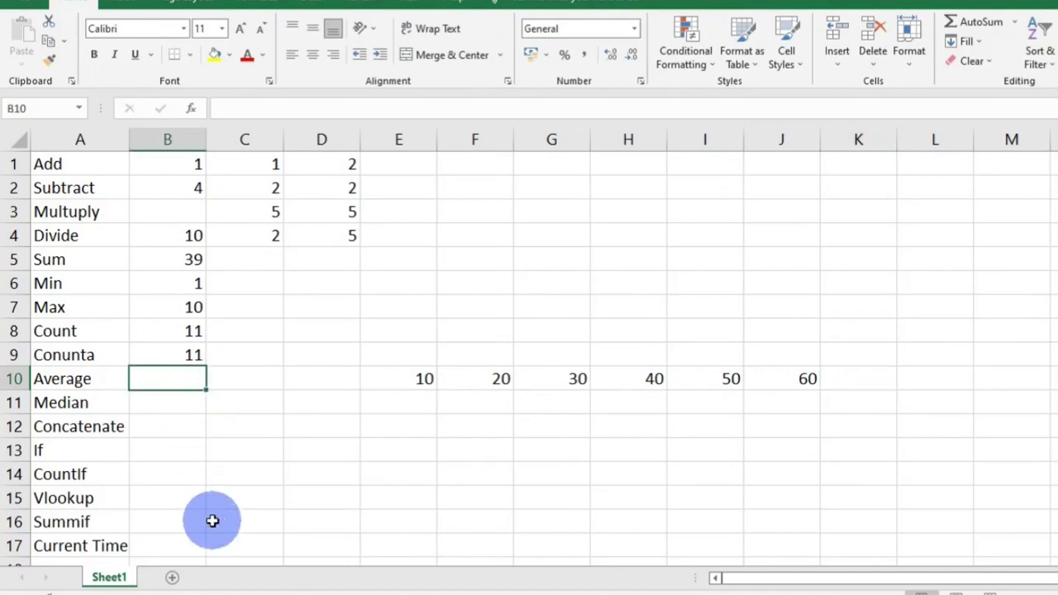
text(=AVERAGE)
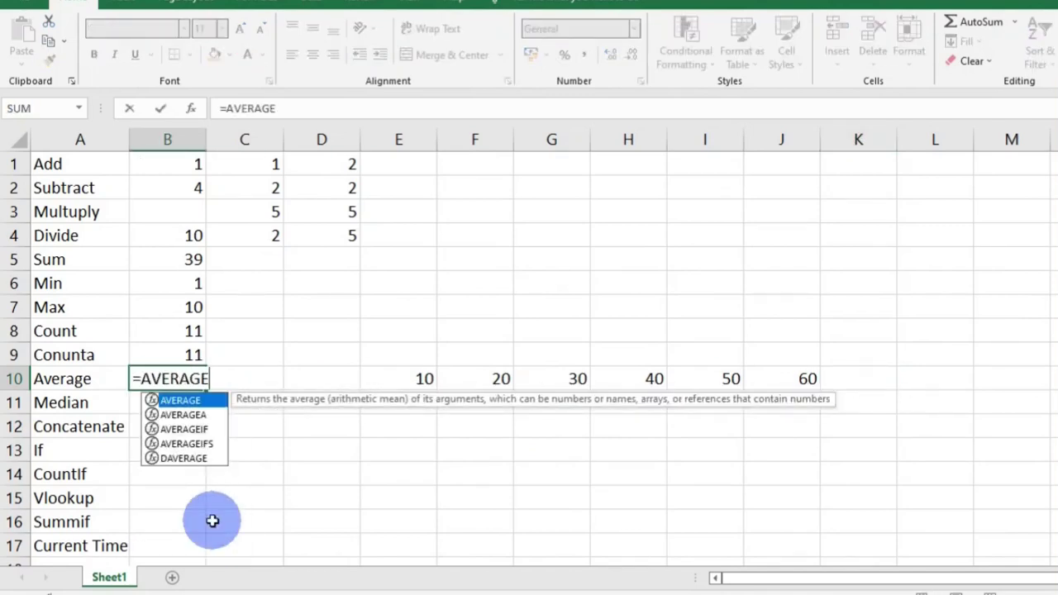
text(()
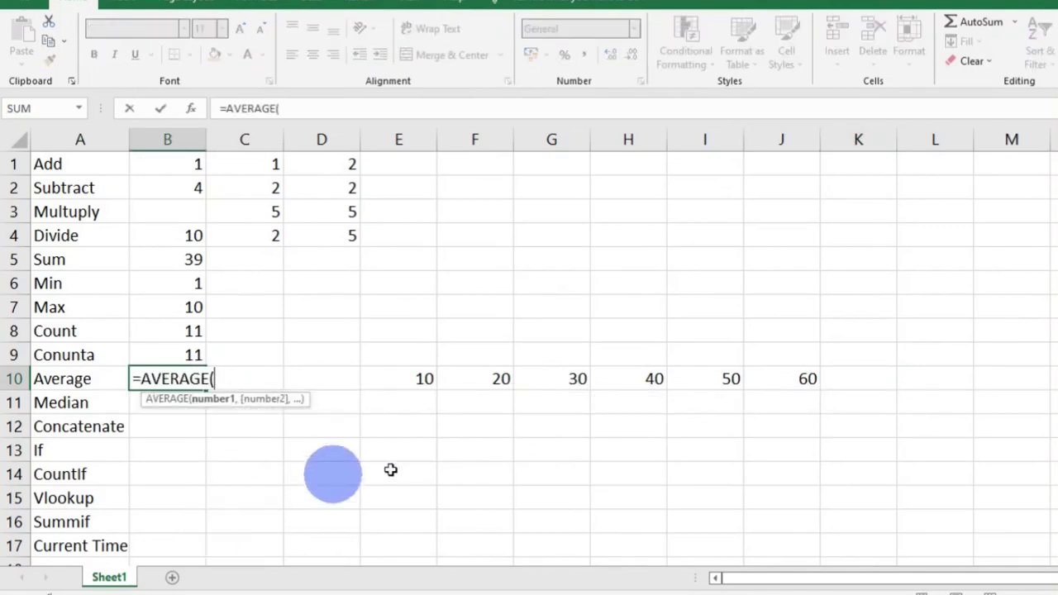
drag(409, 384, 813, 380)
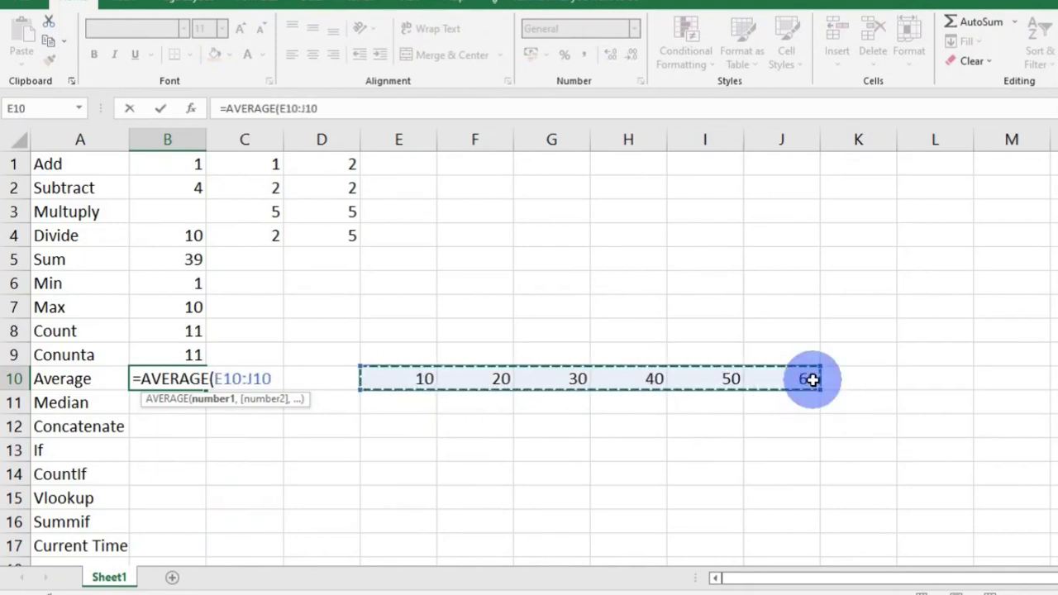
key(Return)
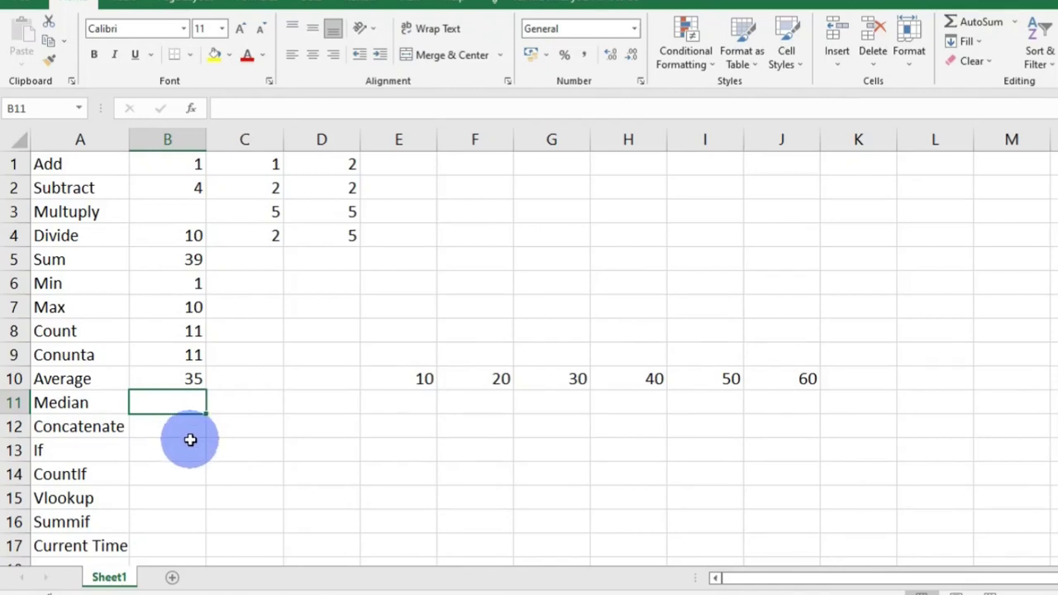
Enter a MEDIAN formula over the range E10:J10 in cell B11 of the Median row.
text(=)
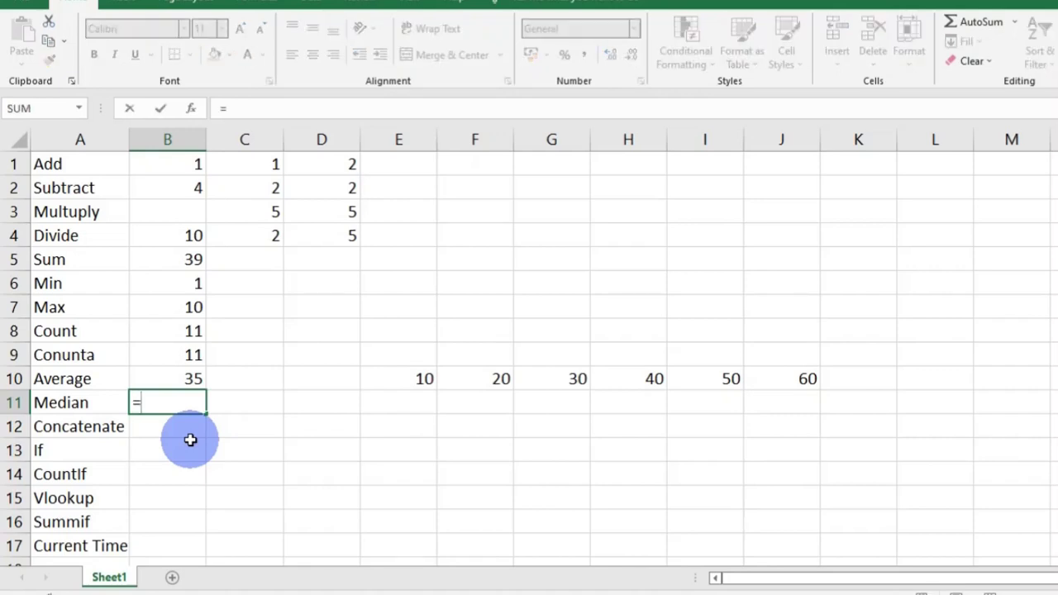
text(MEDIAN)
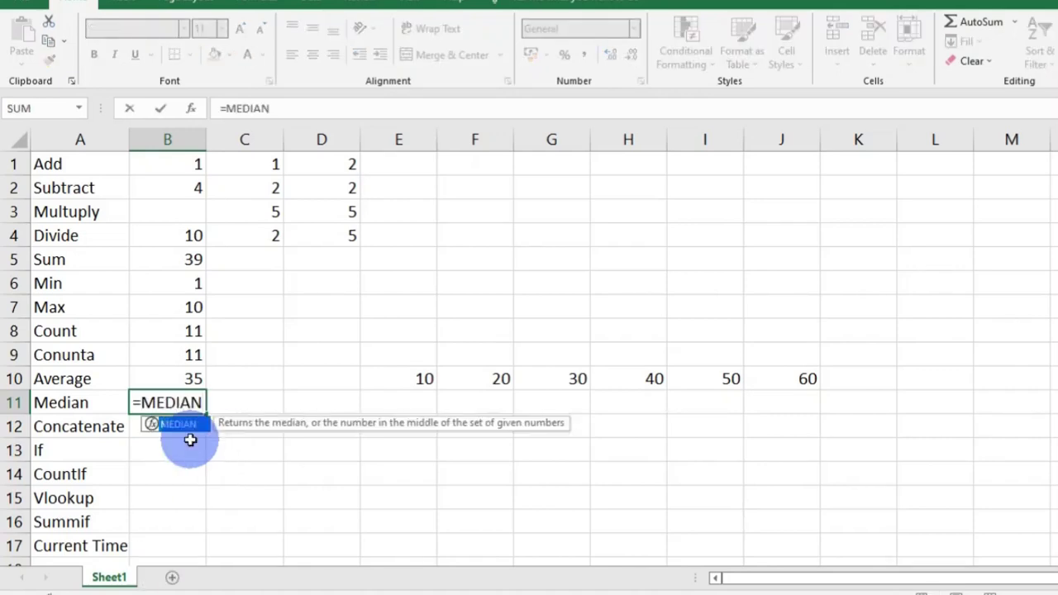
text(()
drag(416, 379, 795, 391)
key(Return)
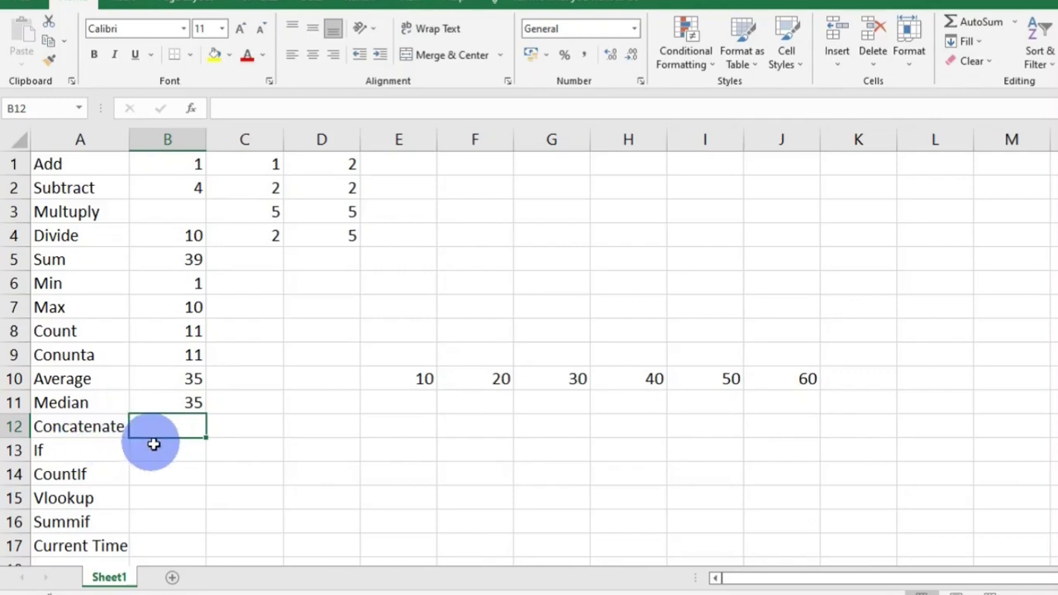
Enter the sample first name in cell E12 and the word TECH in cell G12 of the Concatenate row.
click(416, 430)
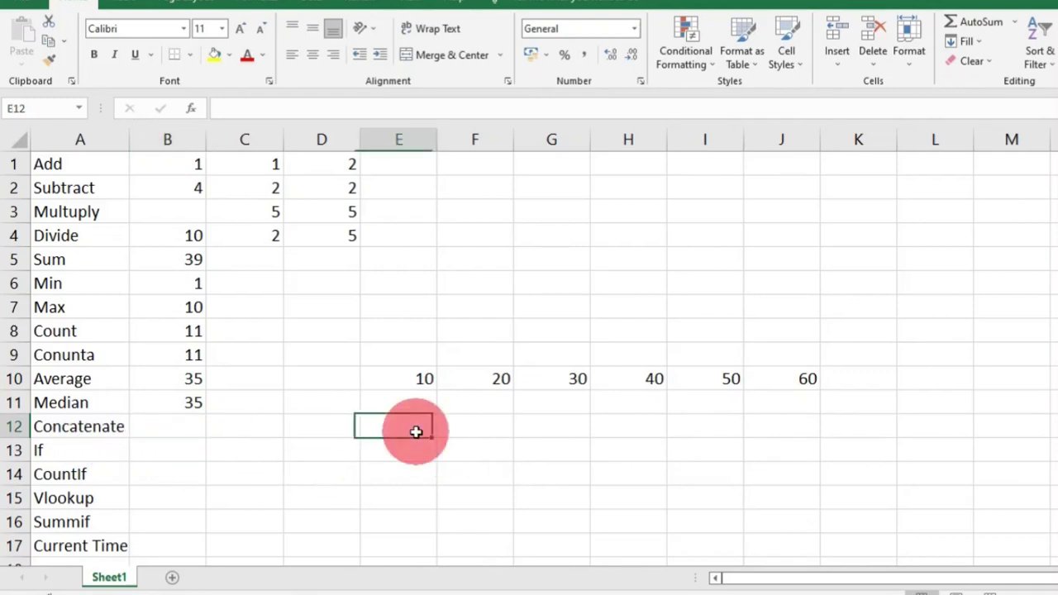
text(DENNIS)
key(Tab)
key(Tab)
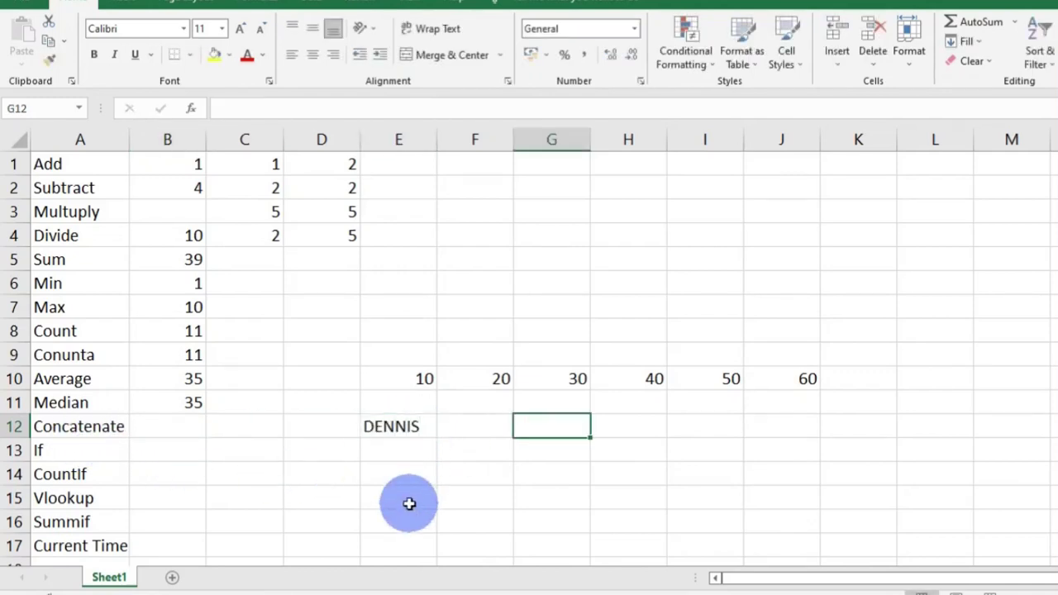
text(TECH)
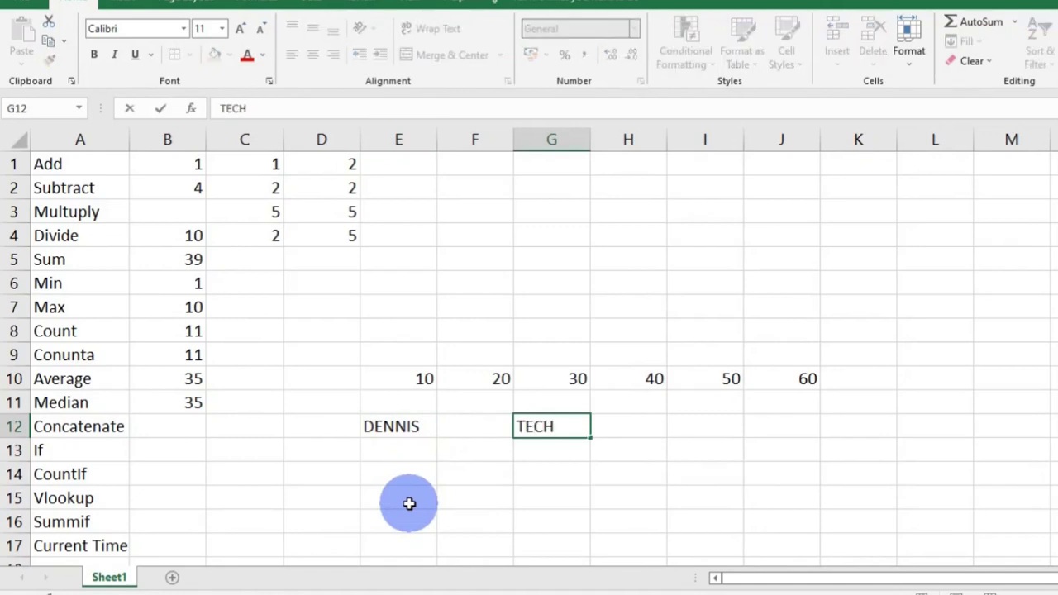
Enter a CONCAT formula over the range E12:G12 in cell B12 of the Concatenate row.
click(172, 423)
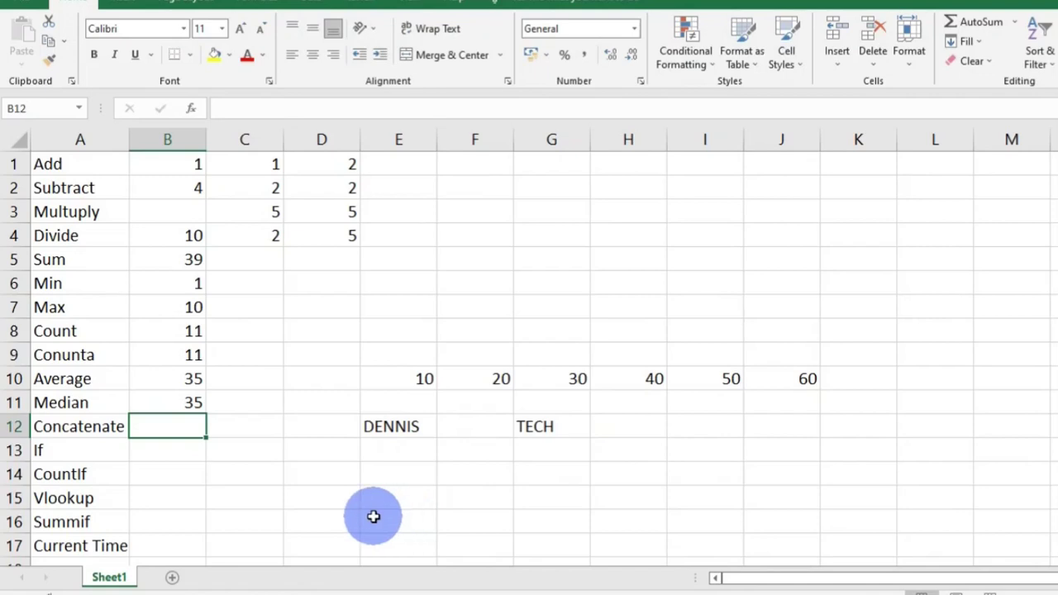
text(=)
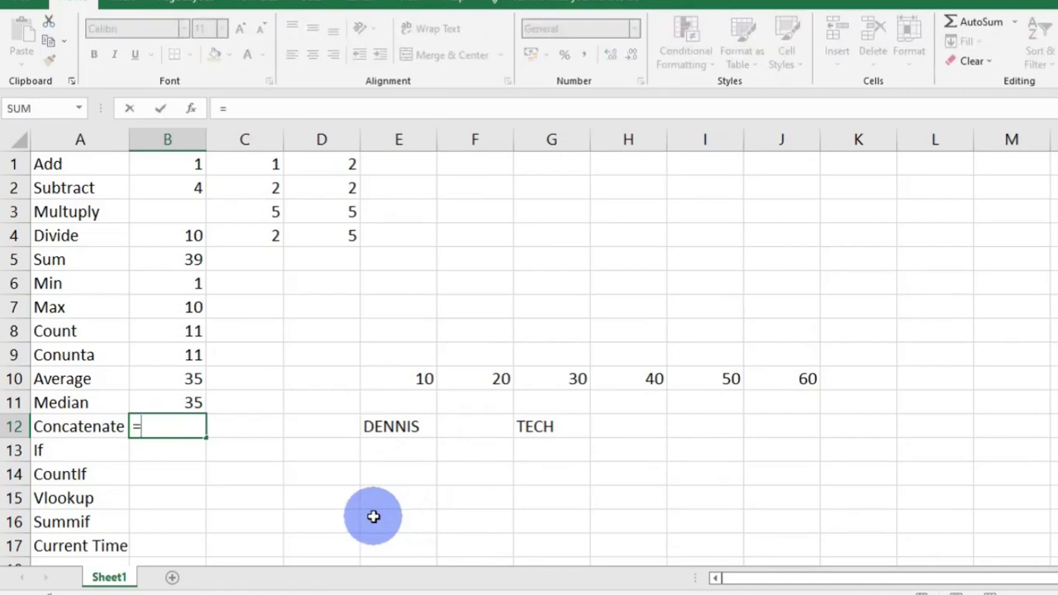
text(CONCAT()
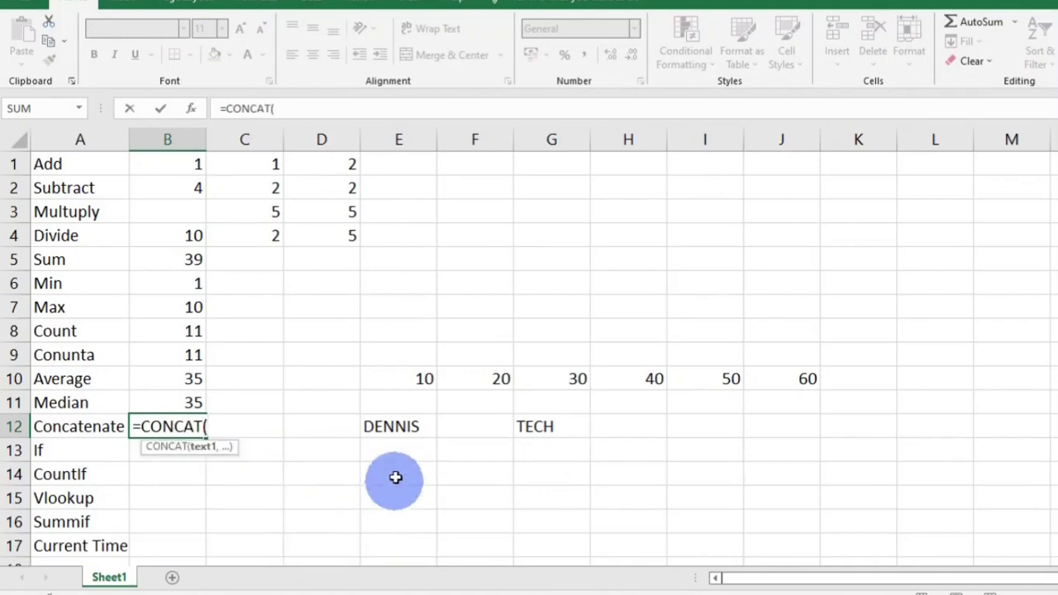
drag(402, 427, 577, 433)
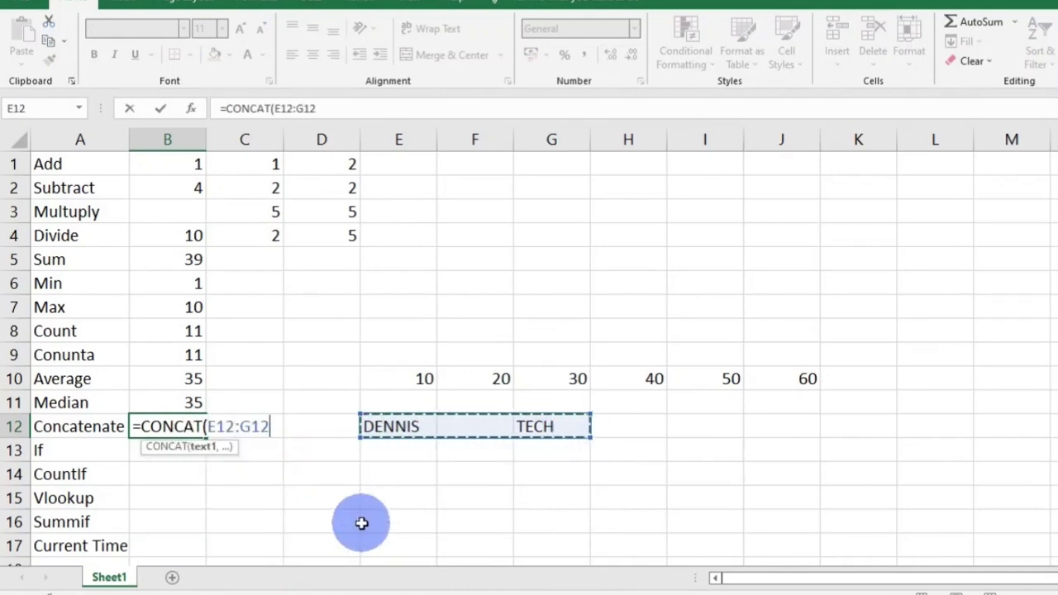
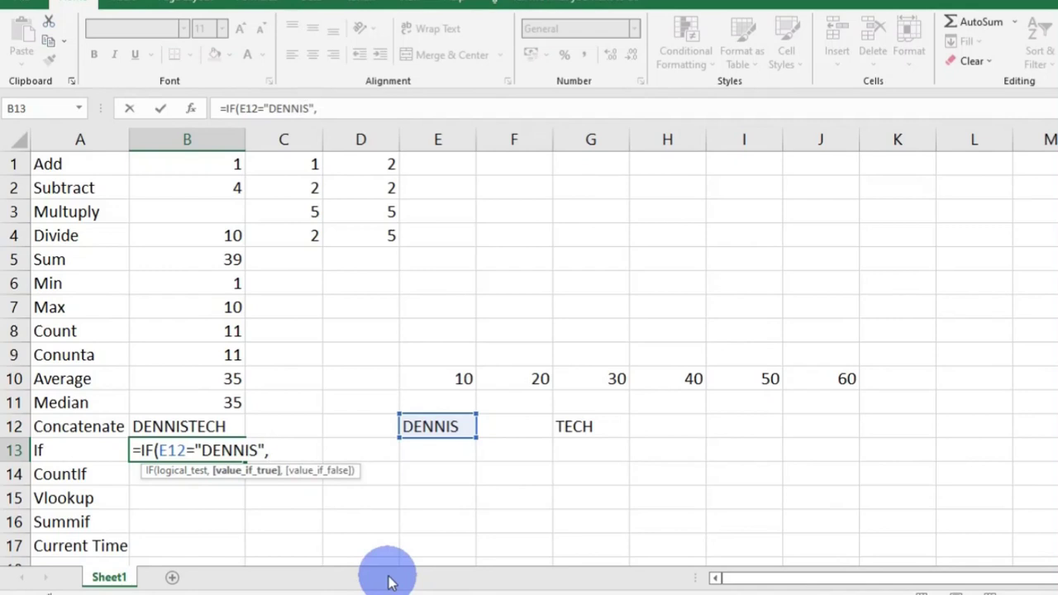
Complete the IF formula in cell B13 with "SUBSCRIBE" as the value if true and "LIKE" as the value if false.
text(UBSCRIBE)
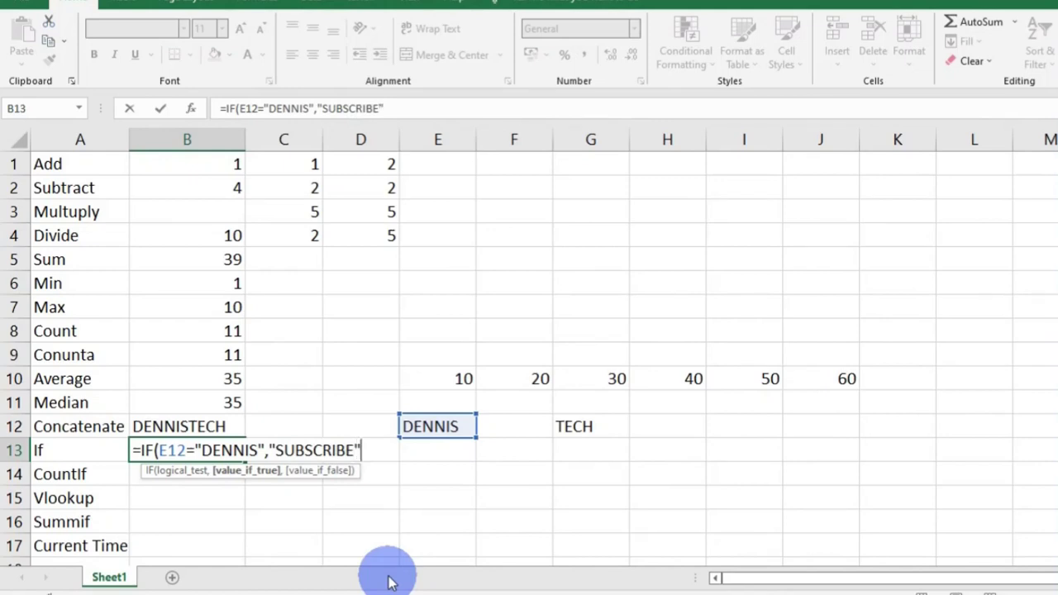
text(,)
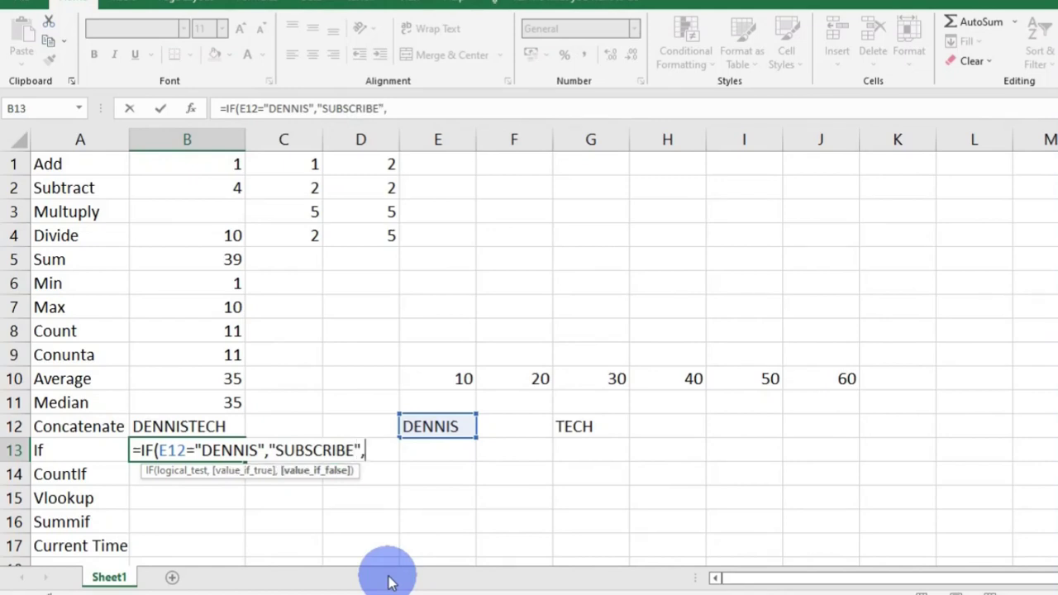
text("LIKE)
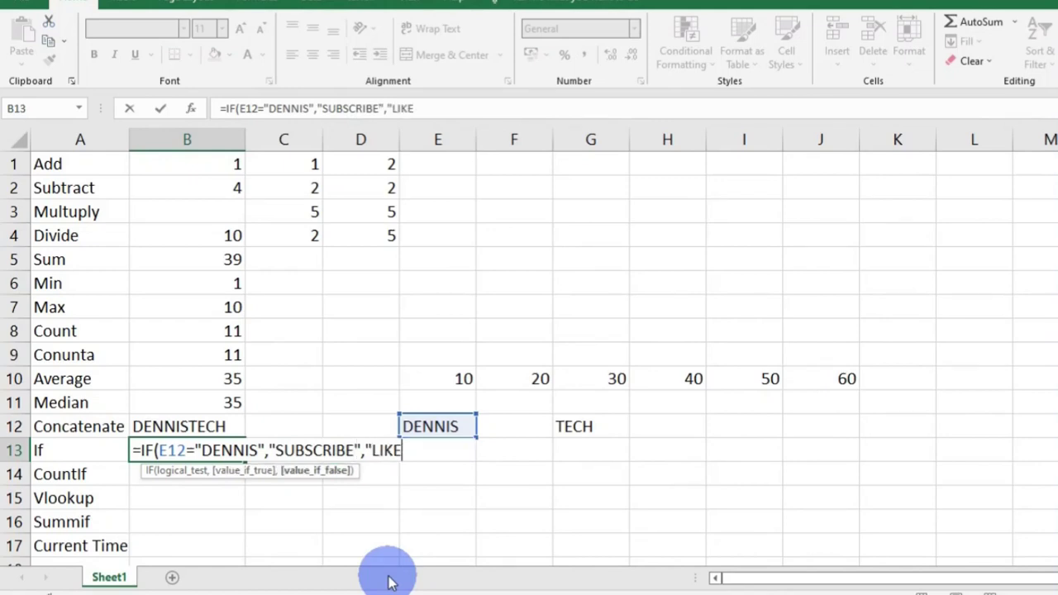
text("))
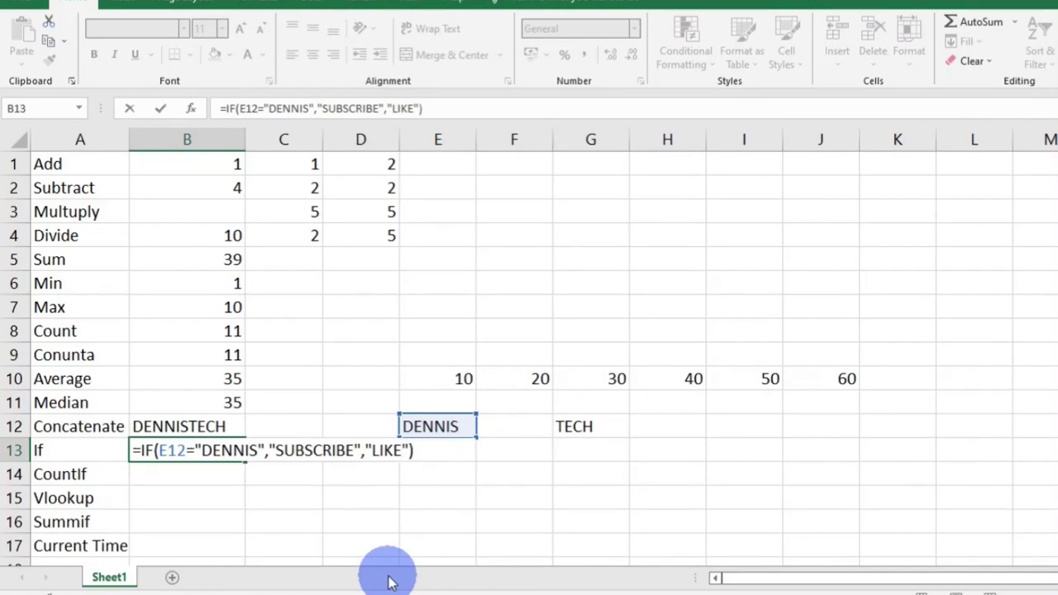
key(Return)
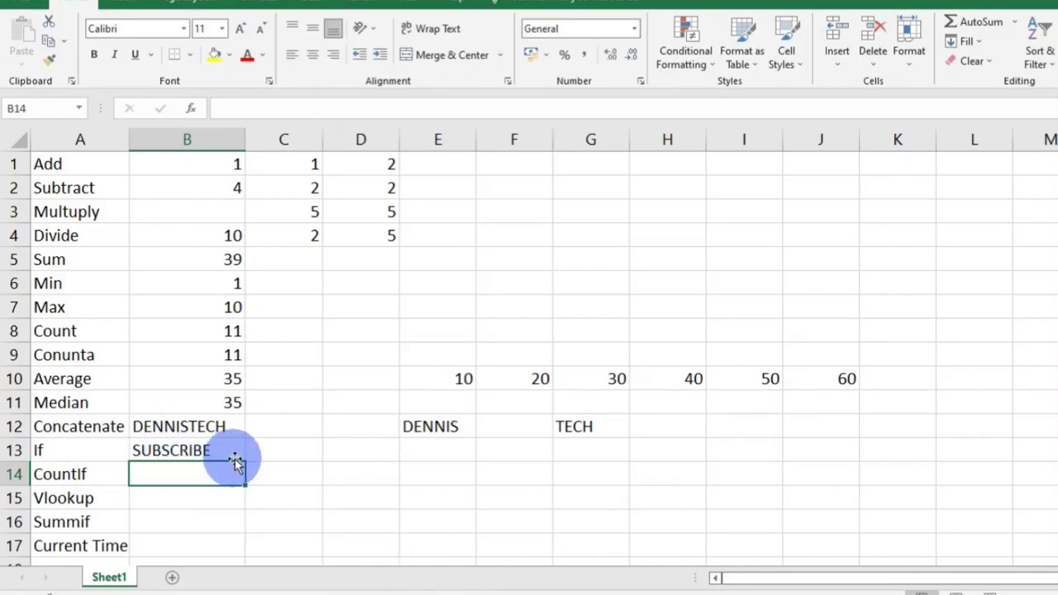
Open the IF formula in cell B13 to review its arguments, and close it without changes.
click(206, 449)
double_click(204, 453)
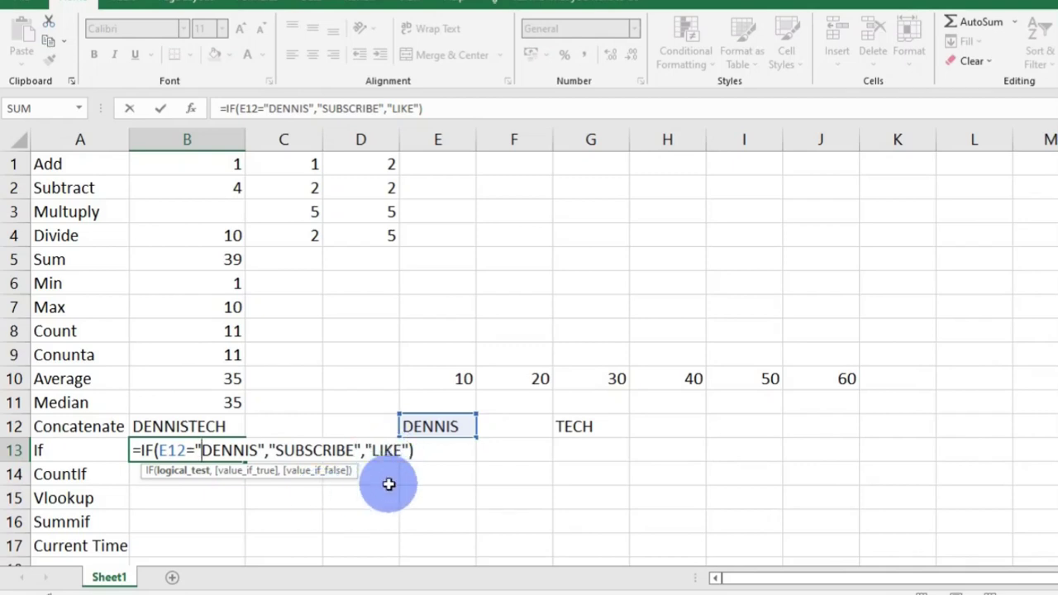
key(Return)
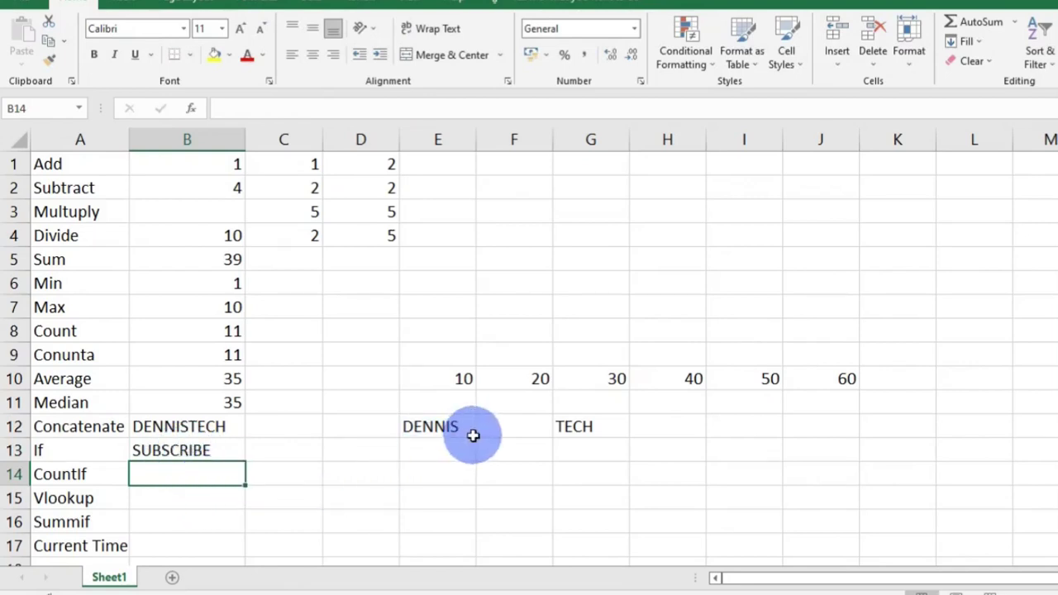
Replace the name in cell E12 with TIPS to test the IF formula.
click(440, 427)
text(TI)
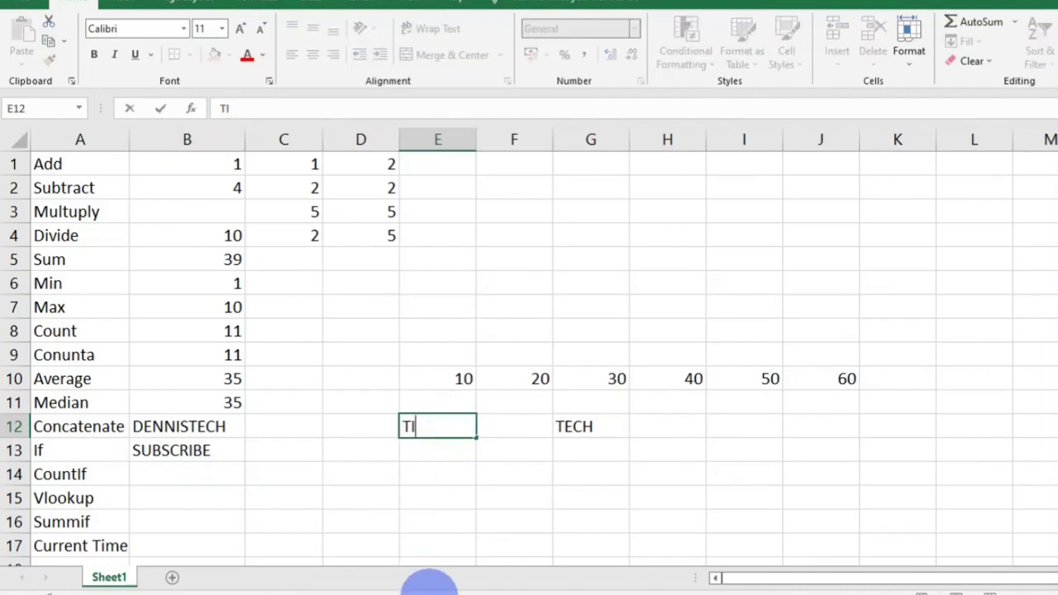
text(PS)
key(Return)
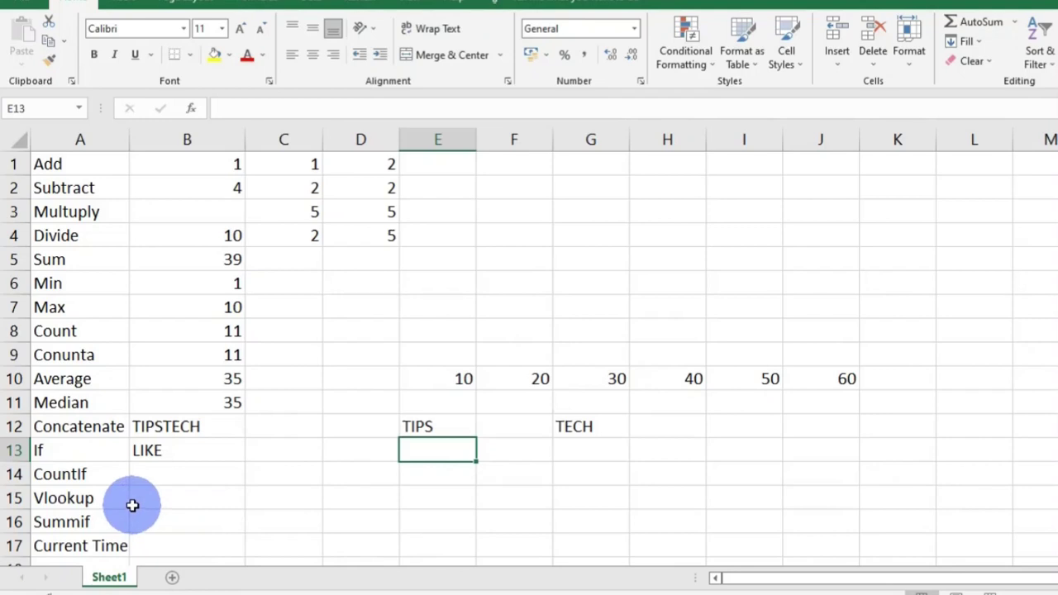
Enter a COUNTIF formula in cell B14 over the range B1:D4 with "2" as the criteria.
click(170, 478)
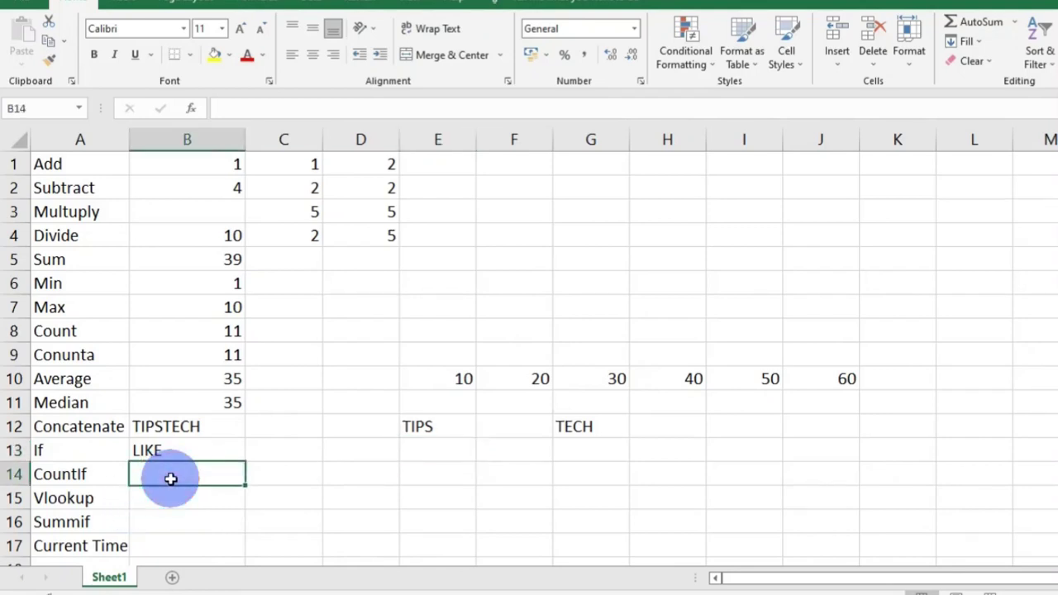
drag(205, 165, 358, 230)
click(205, 479)
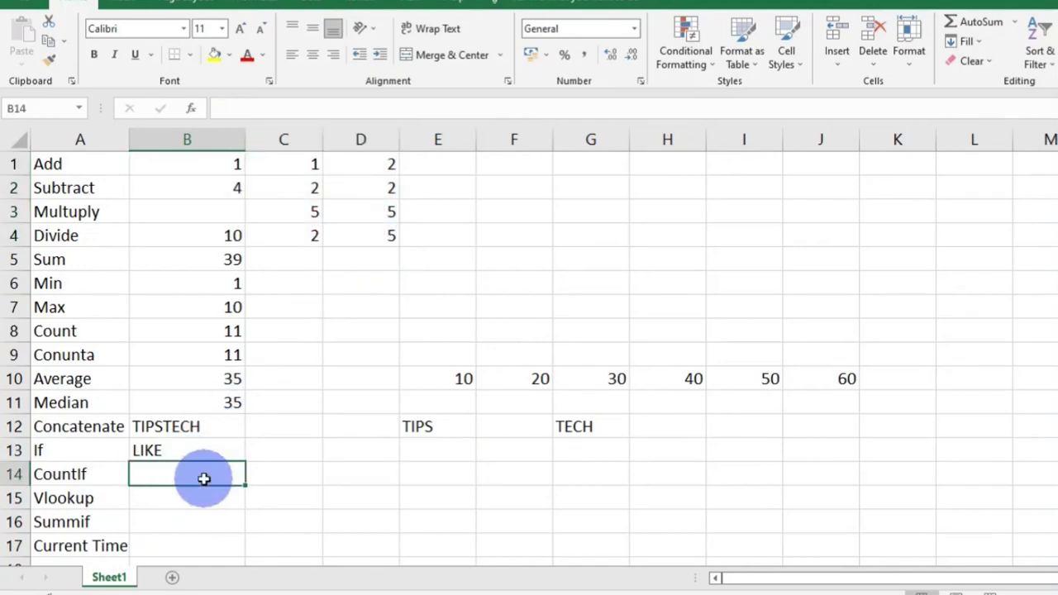
text(=COU)
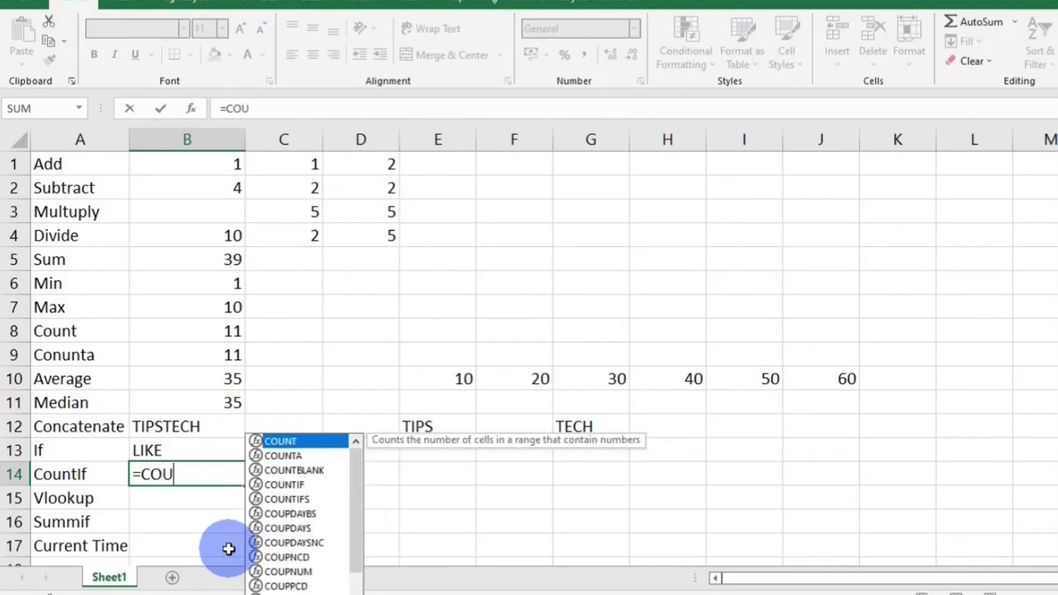
text(NTIF()
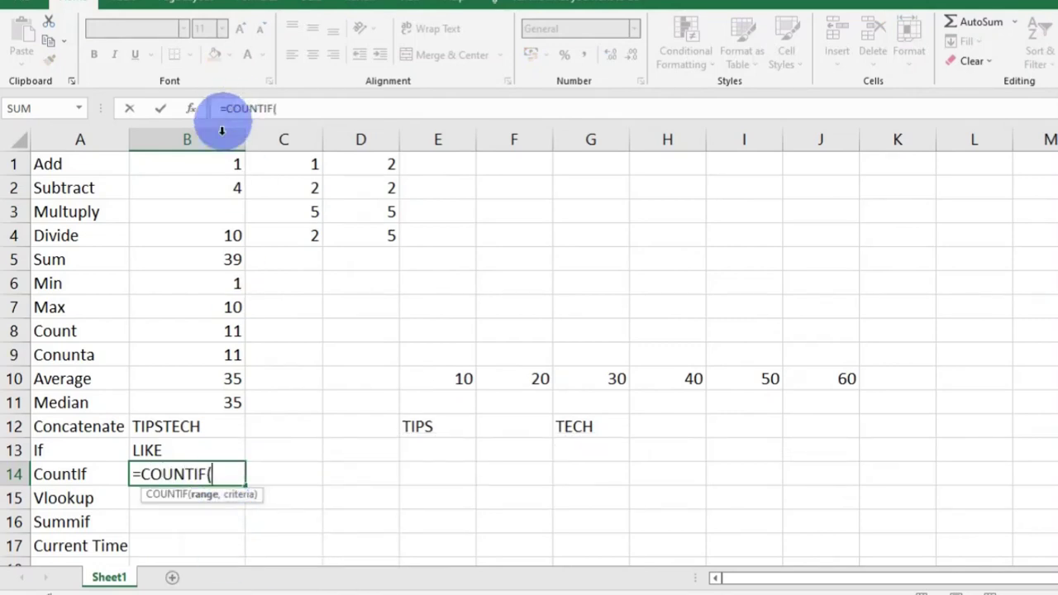
drag(204, 163, 382, 231)
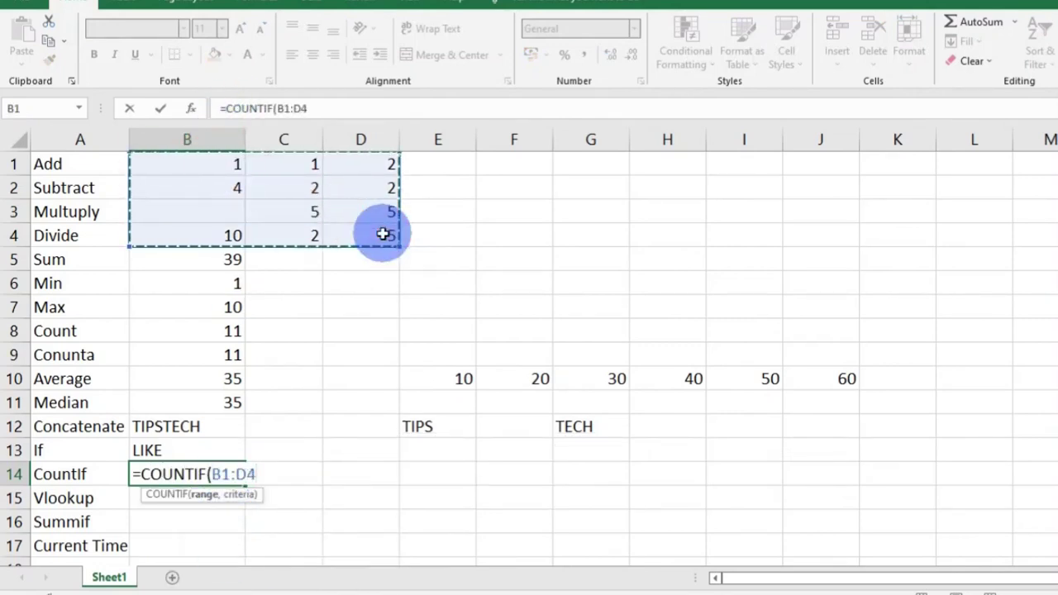
text(,"2)
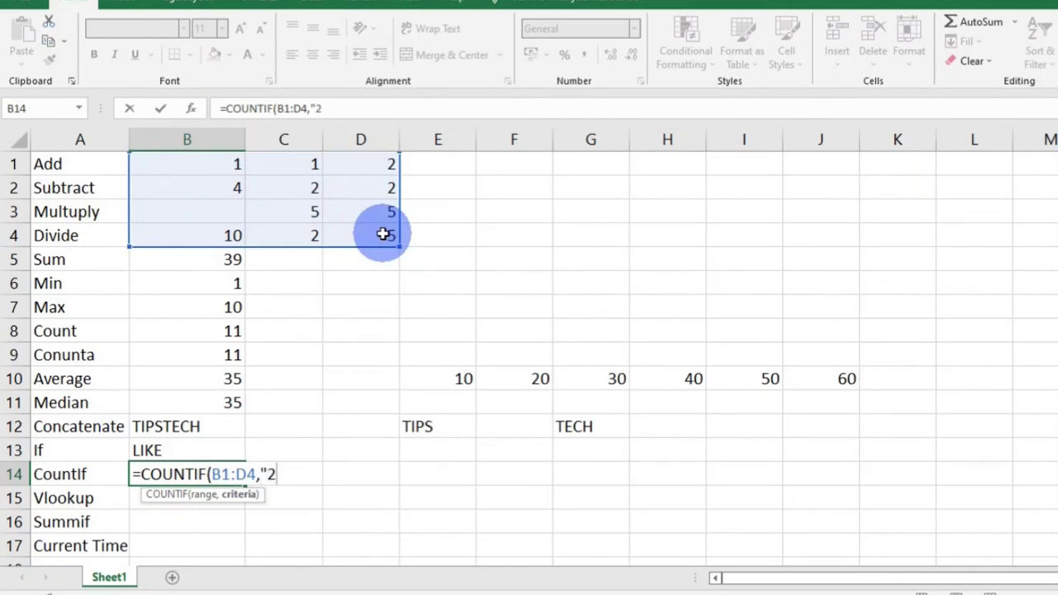
key(Return)
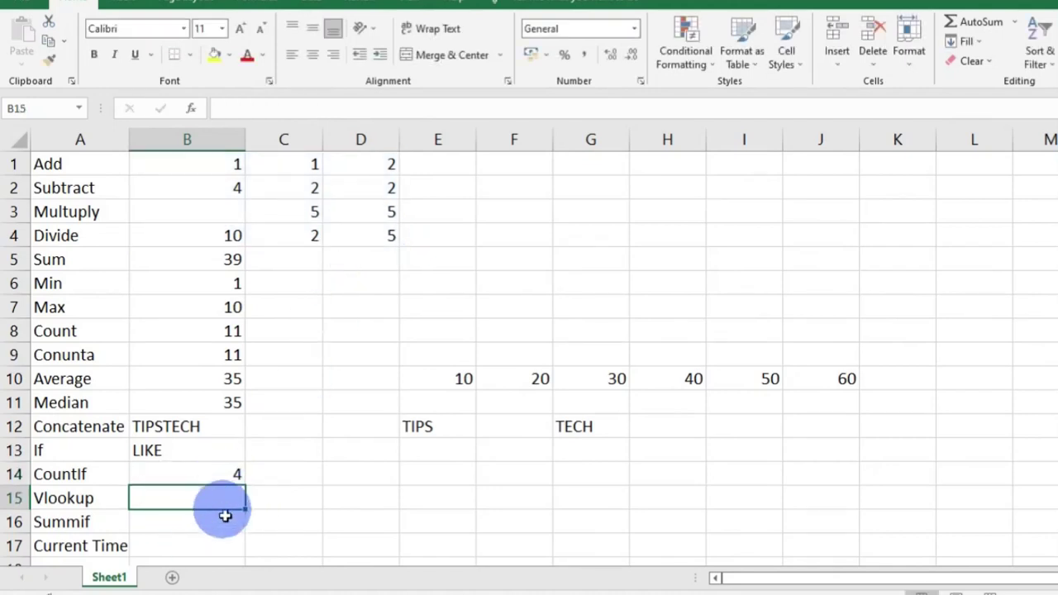
Build a lookup table in E15:F17 with three first names paired with the roles EMPLOYER, EMPLOYEE and CLIENT.
scroll(227, 520, down, 1)
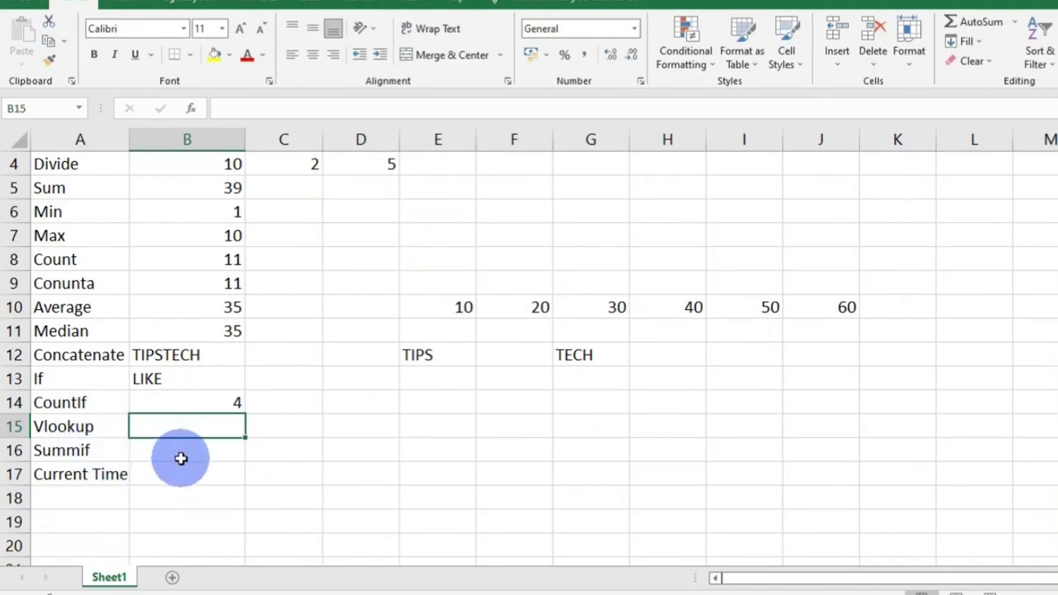
click(440, 426)
text(DENNIS)
key(Tab)
text(EMPL)
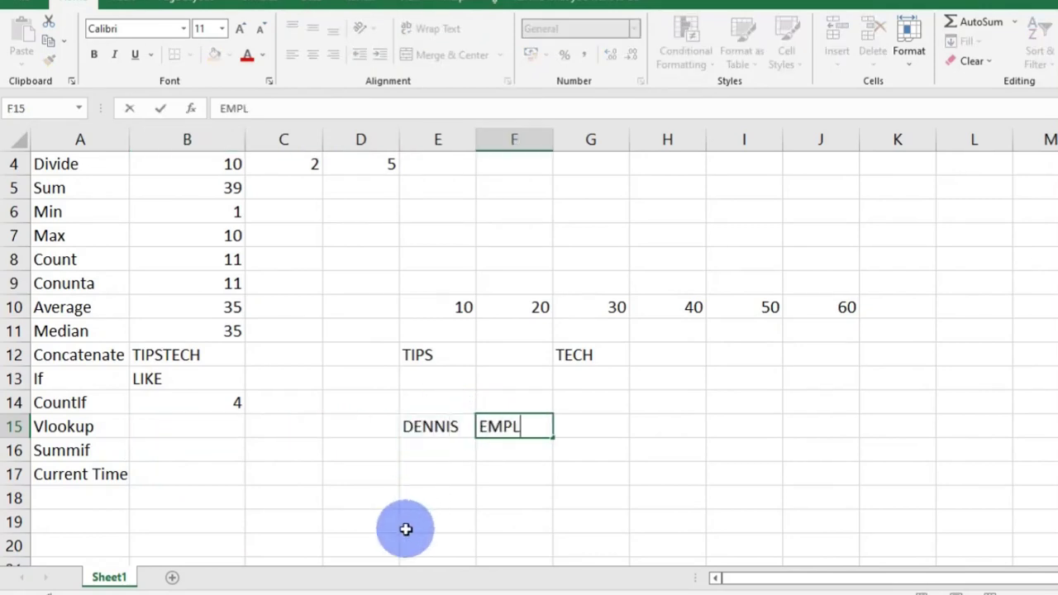
text(OYER)
key(Return)
text(RAYMOND)
key(Tab)
text(E)
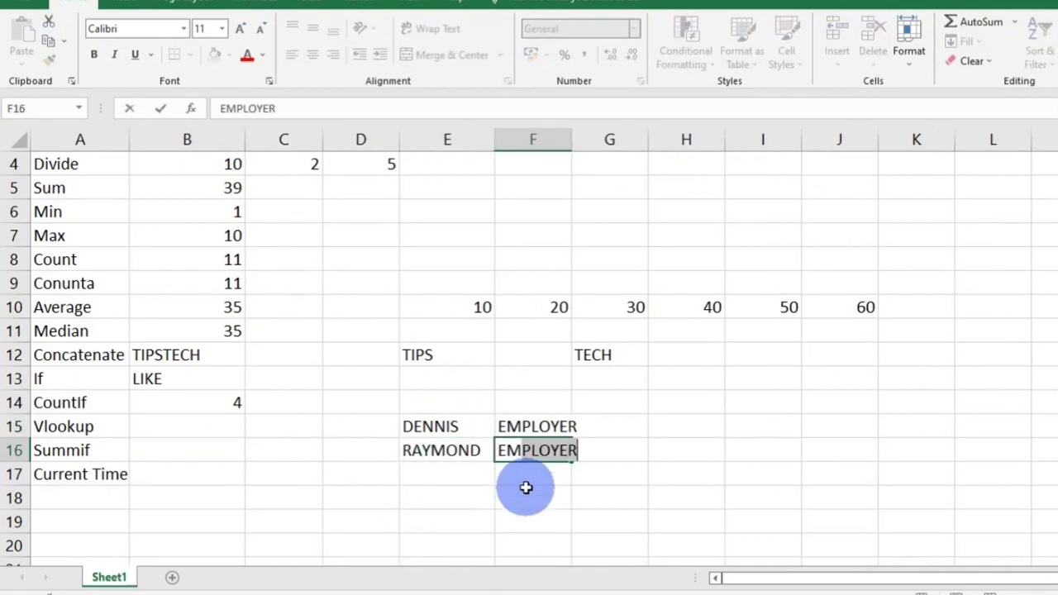
text(MPLOYEE)
key(Return)
text(NATE)
text(CLIENT)
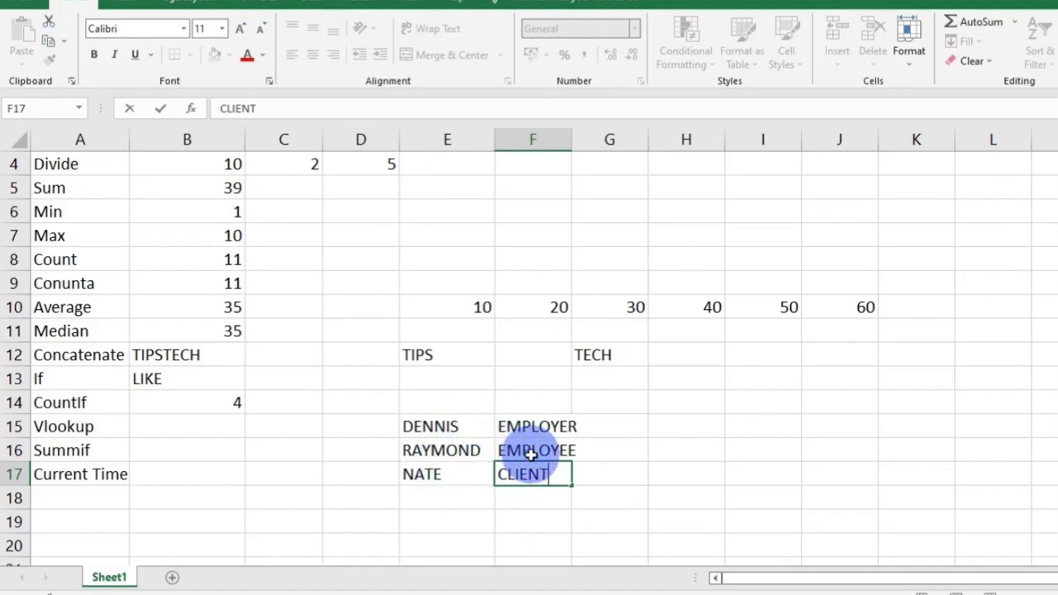
Enter a VLOOKUP formula in B15 with the quoted name from E16 as lookup value, table E15:F17 and column index 2.
click(158, 431)
text(=)
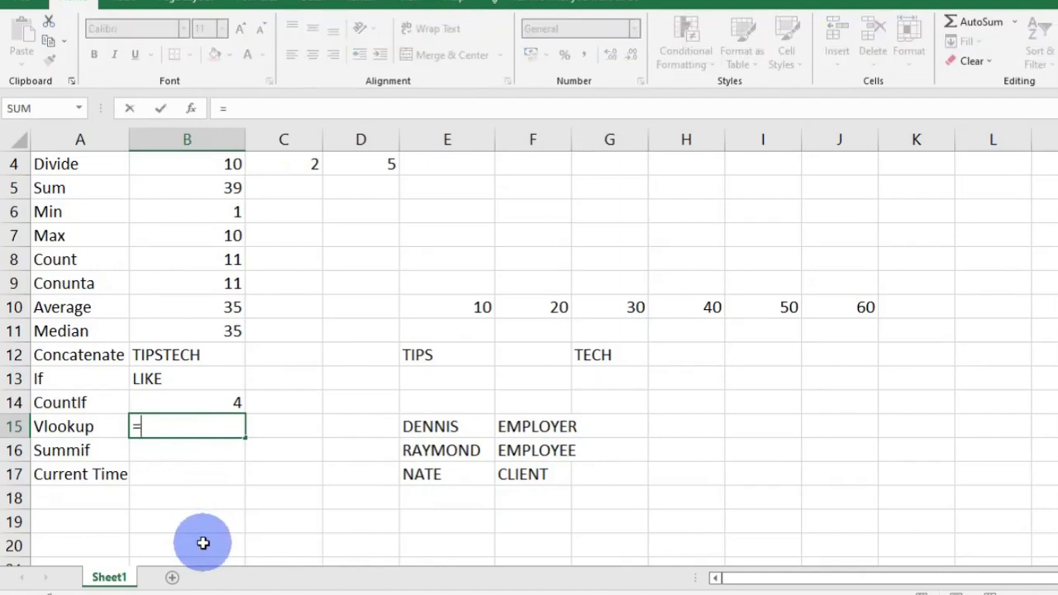
text(VLOOKUP)
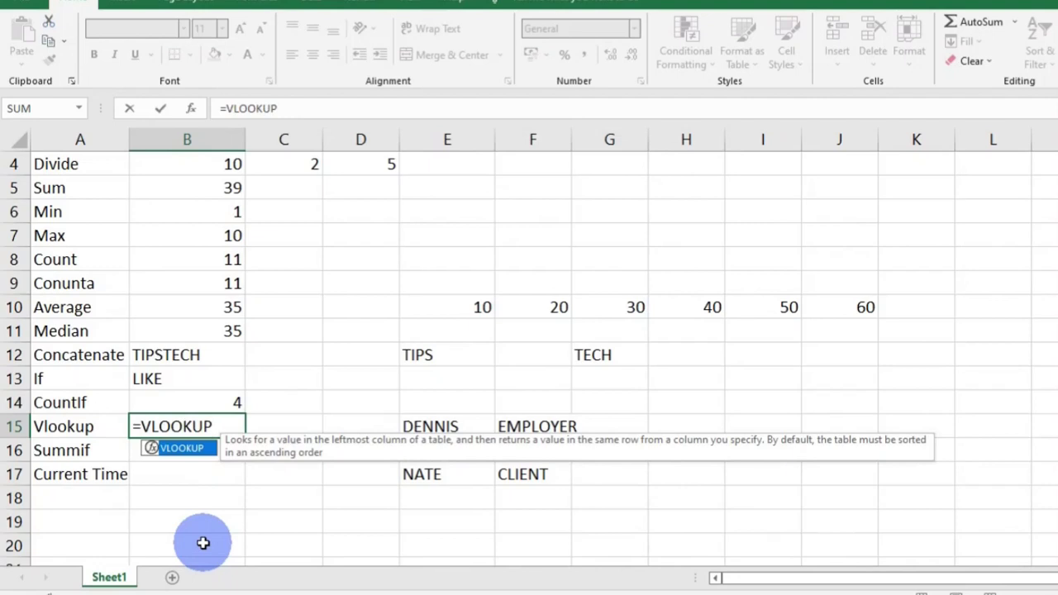
text(()
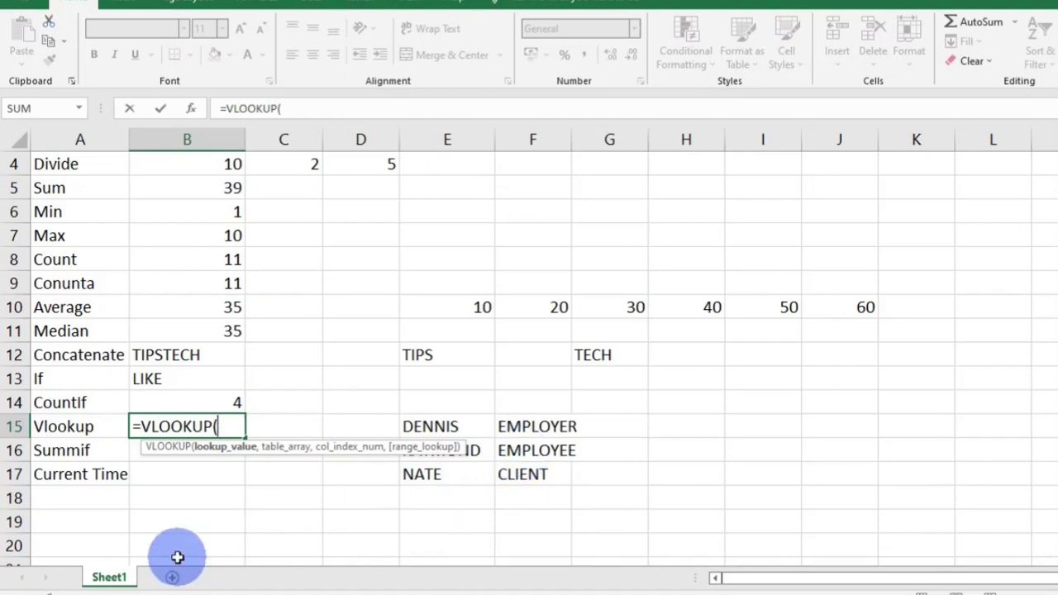
text("RAYMOND")
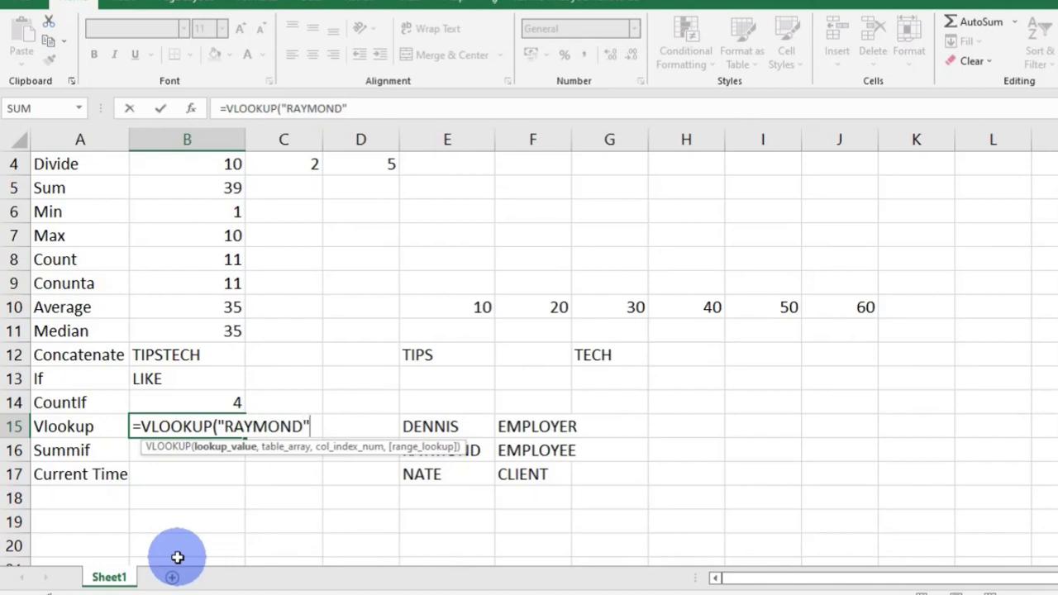
text(,)
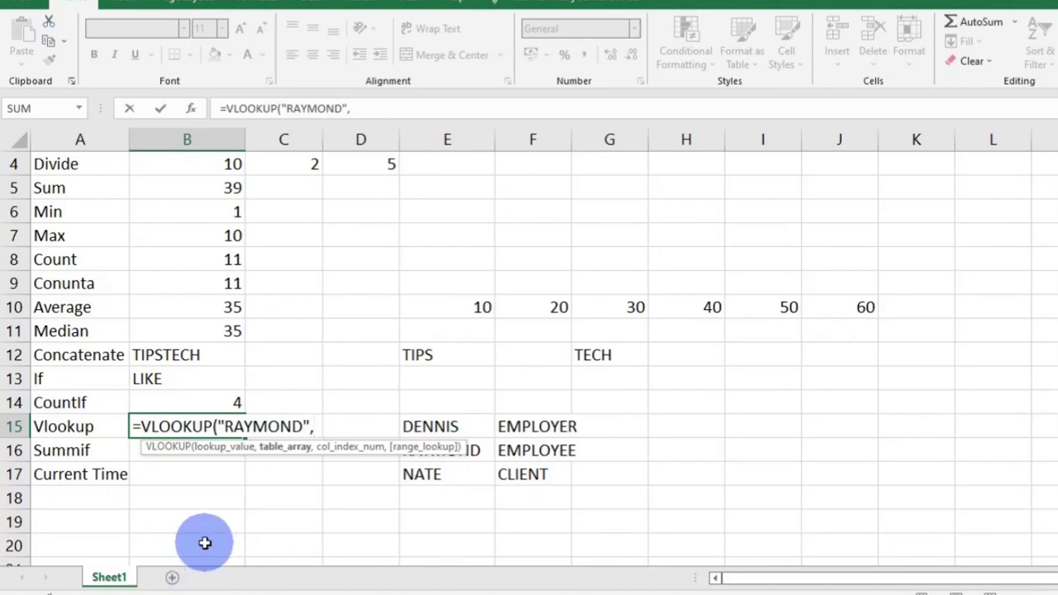
drag(425, 428, 517, 468)
text(,2)
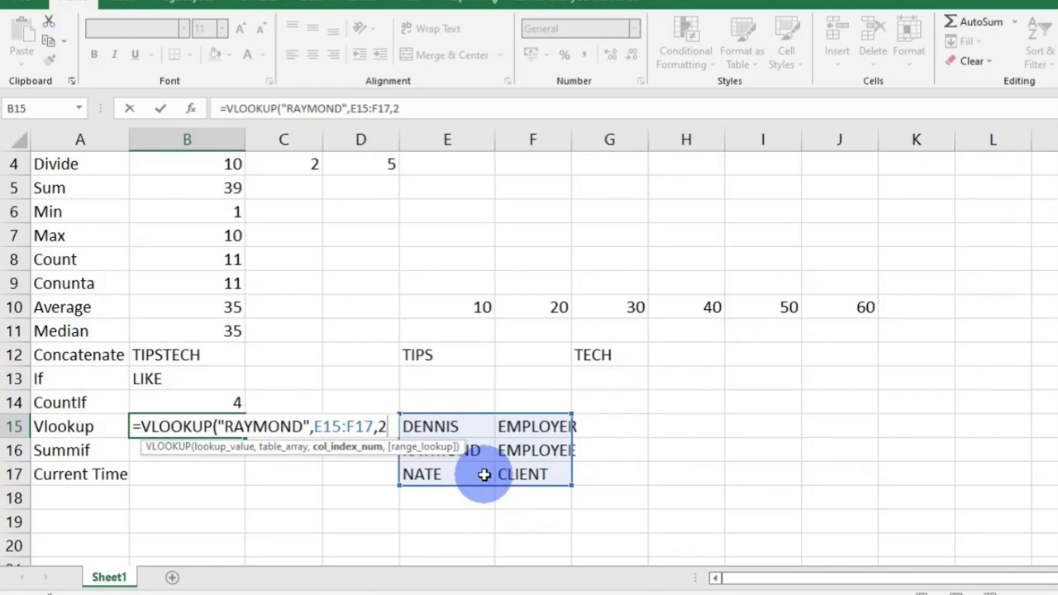
key(Return)
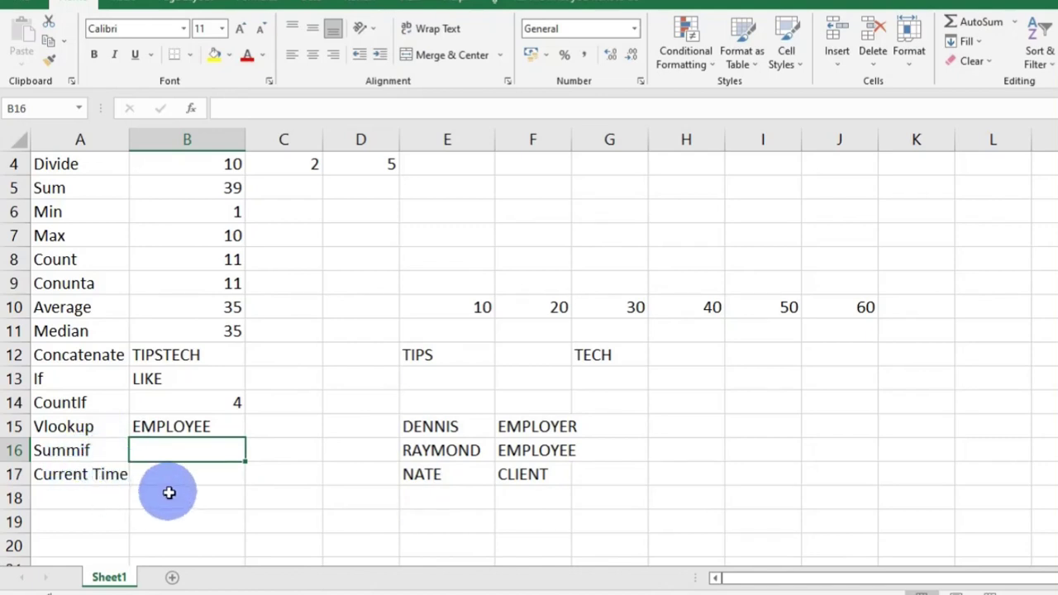
Enter the three first names from the lookup table across H15:J15 and repeat the first one in K15.
click(669, 428)
text(DENNIS)
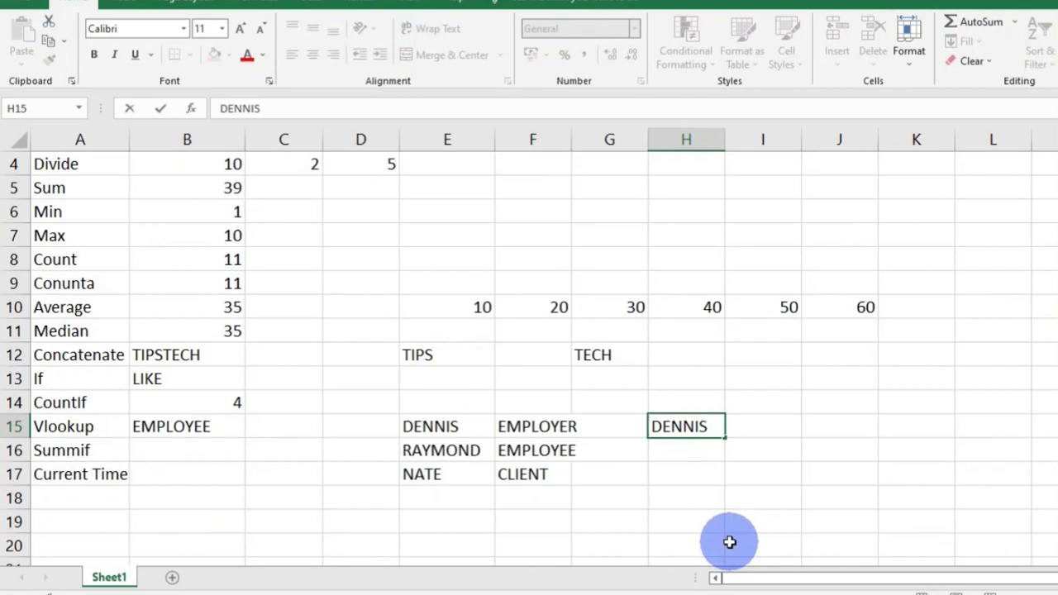
key(Tab)
text(RAYMOND)
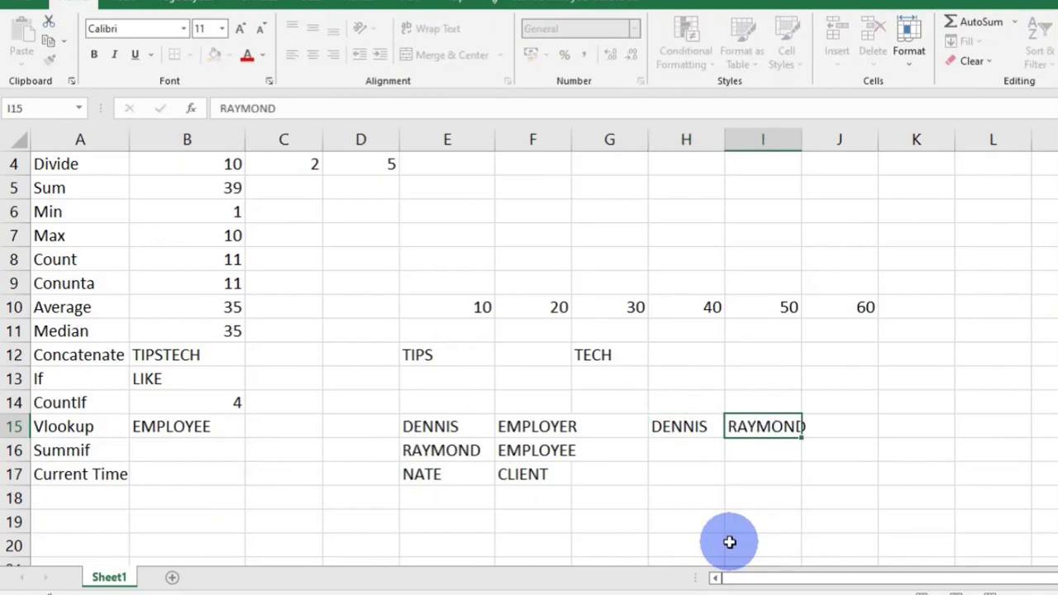
key(Tab)
text(NAT)
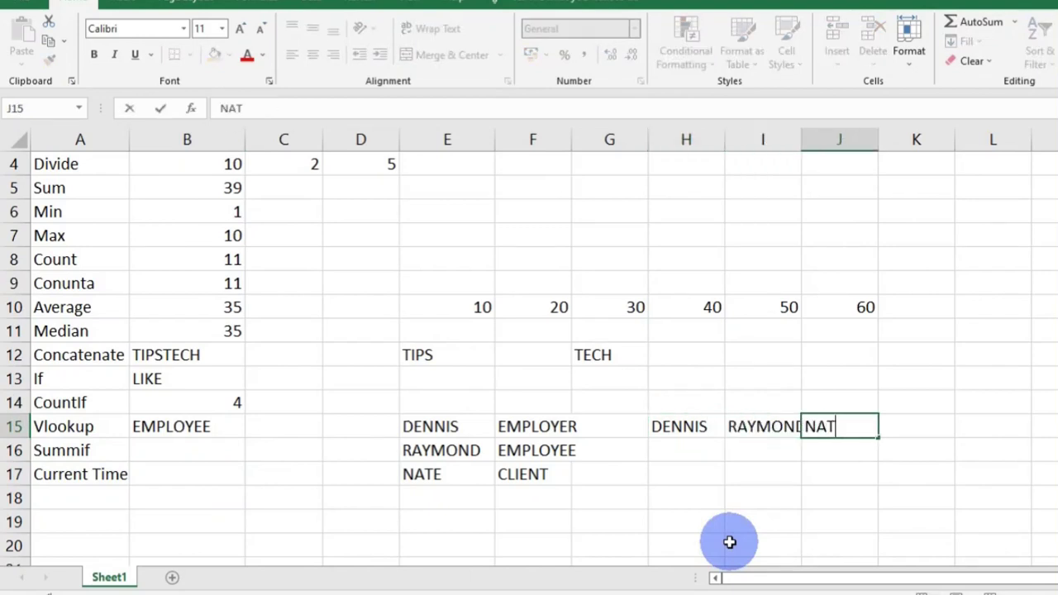
key(Tab)
text(DENNIS)
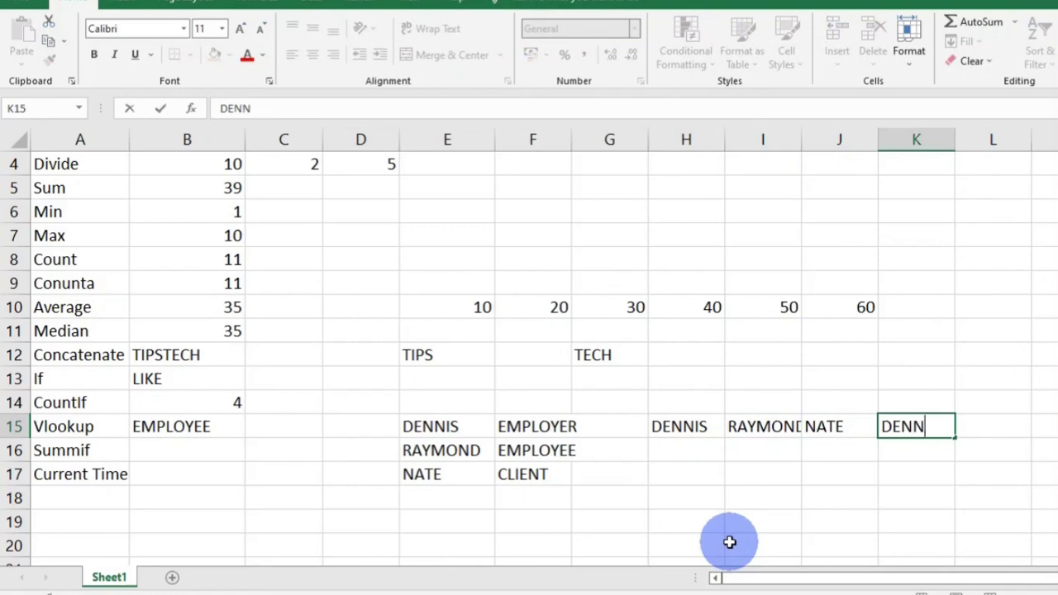
Enter the values 10, 20, 30 and 40 in cells H16:K16 beneath the row of names.
click(674, 452)
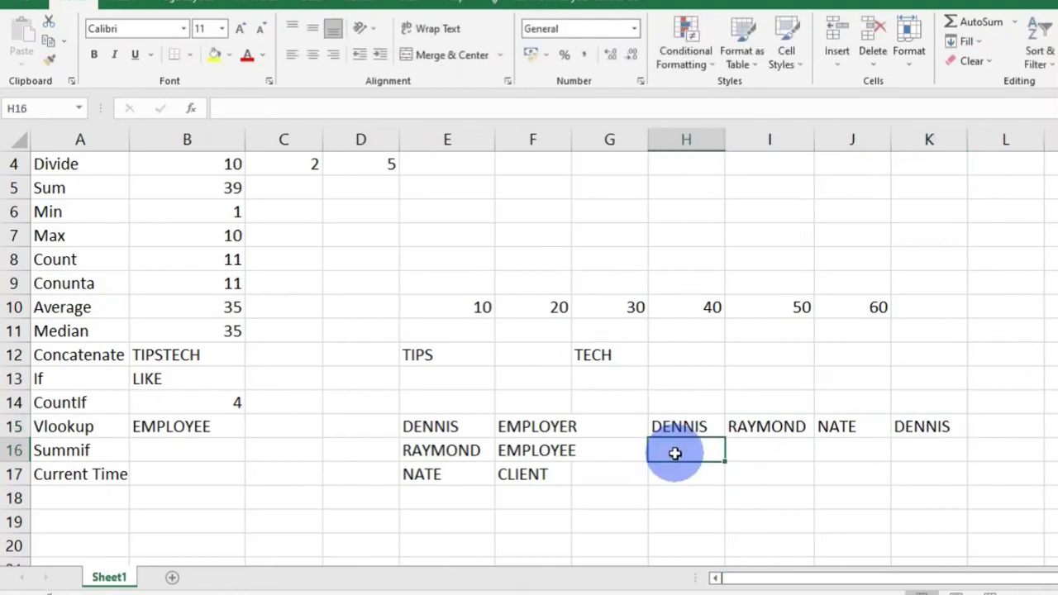
text(10)
key(Tab)
text(20)
key(Tab)
text(30)
key(Tab)
text(40)
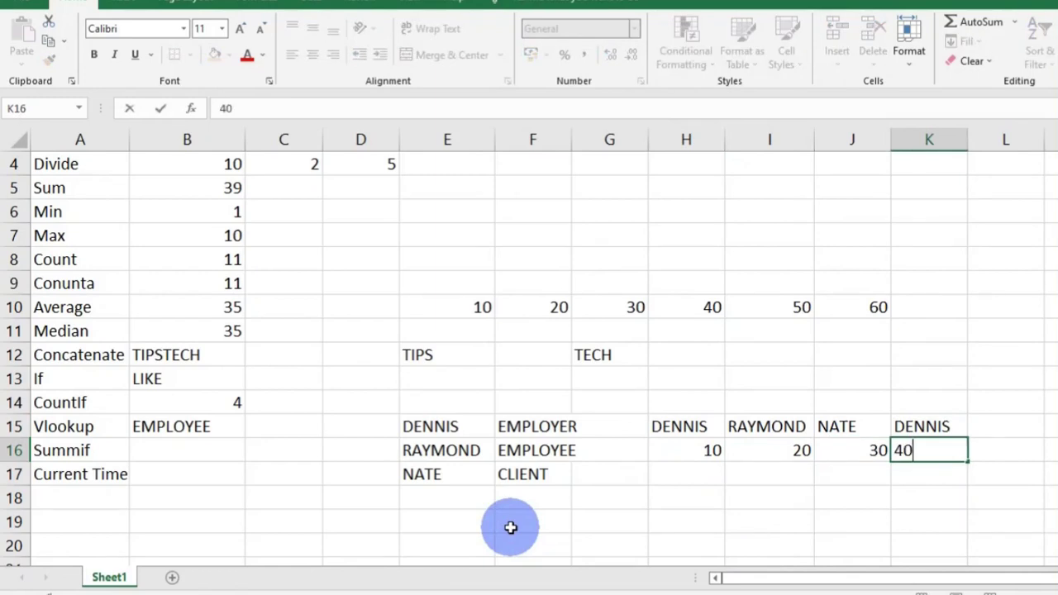
key(Tab)
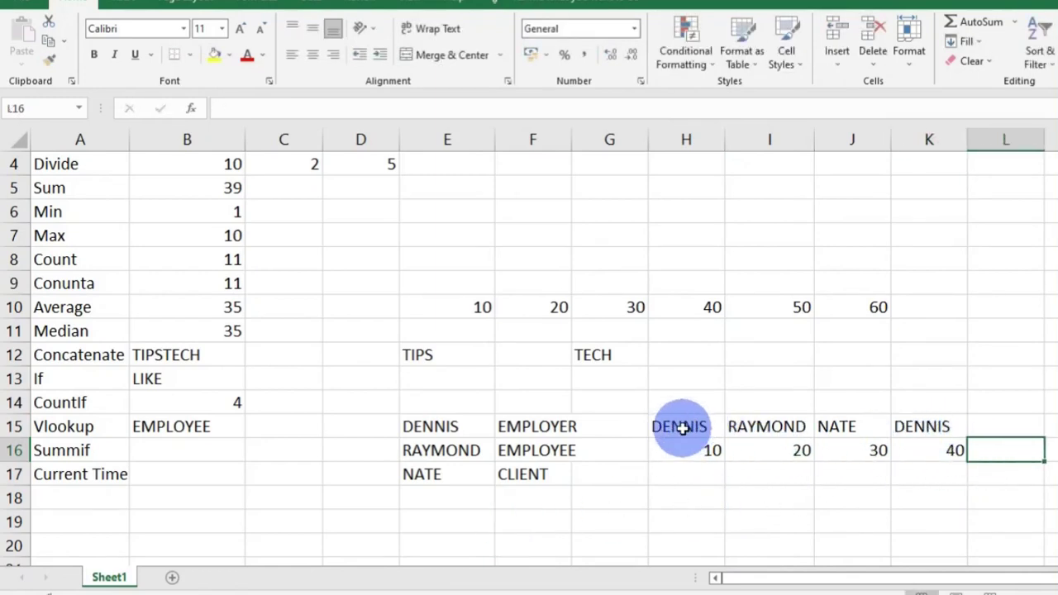
Enter a SUMIF formula in B16 with range H15:K16, the repeated name in quotes as criteria and sum range H16:K16.
click(150, 449)
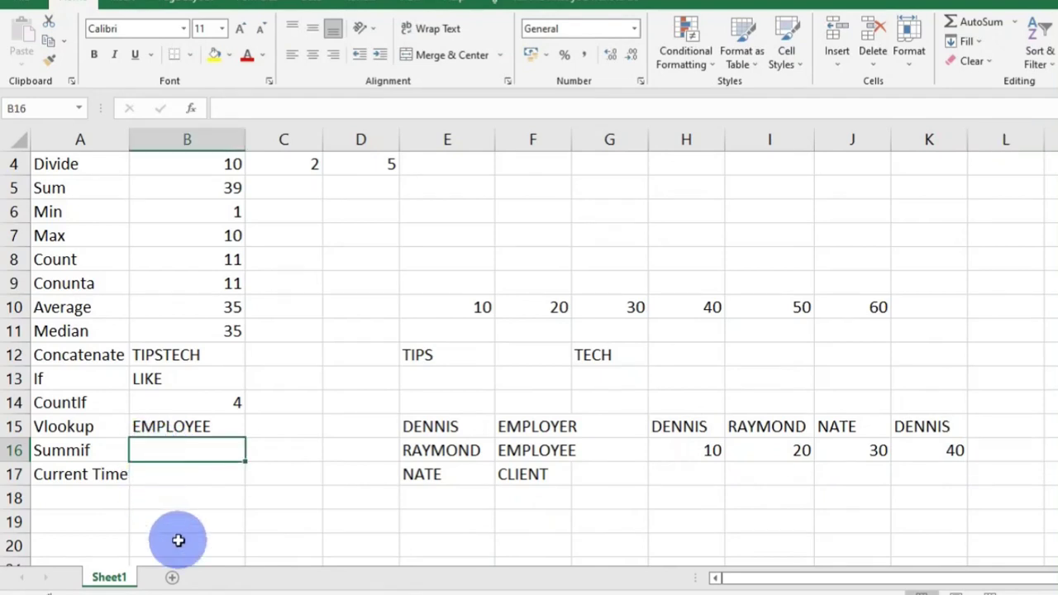
text(=SUMI)
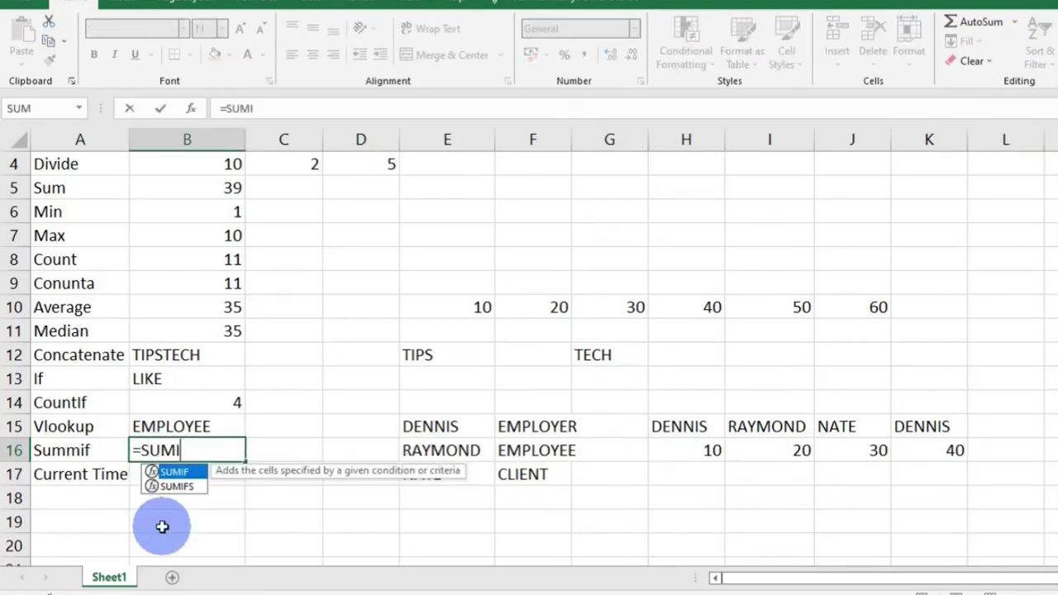
text(F()
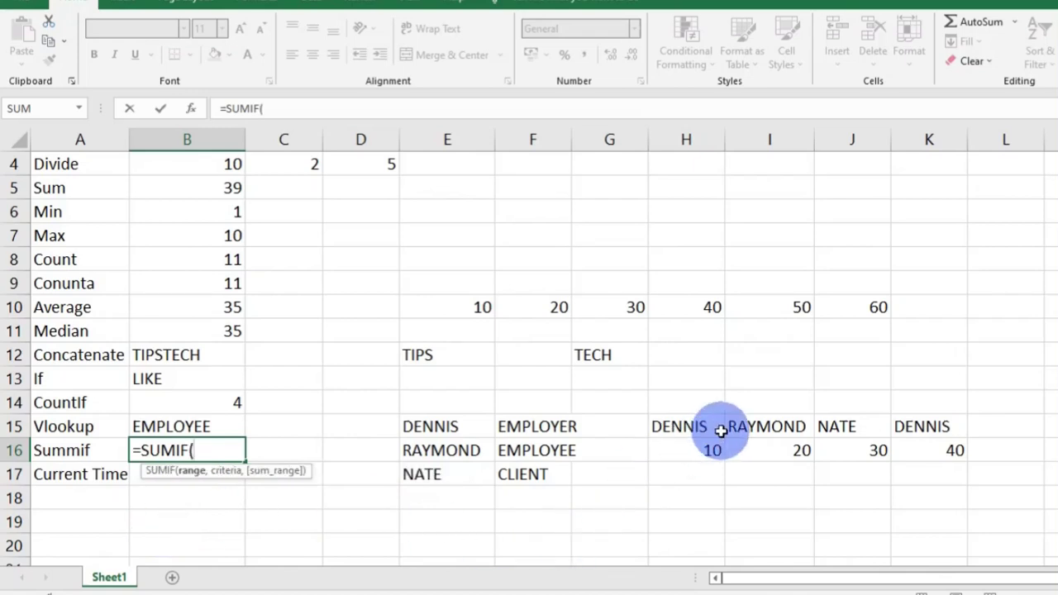
drag(686, 426, 952, 451)
text(,)
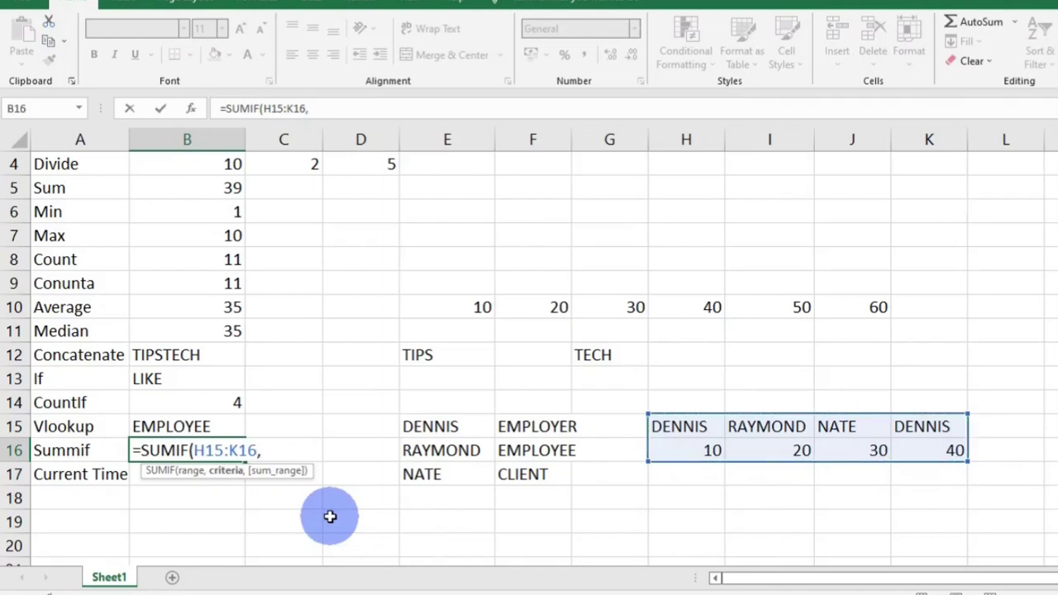
text("DENNIS",)
drag(685, 451, 913, 448)
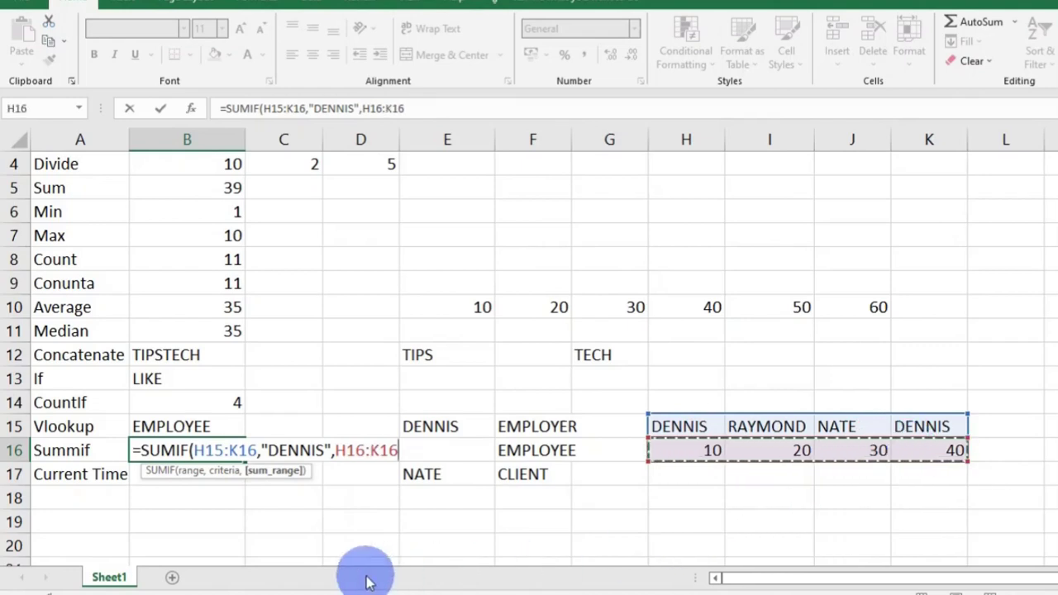
key(Return)
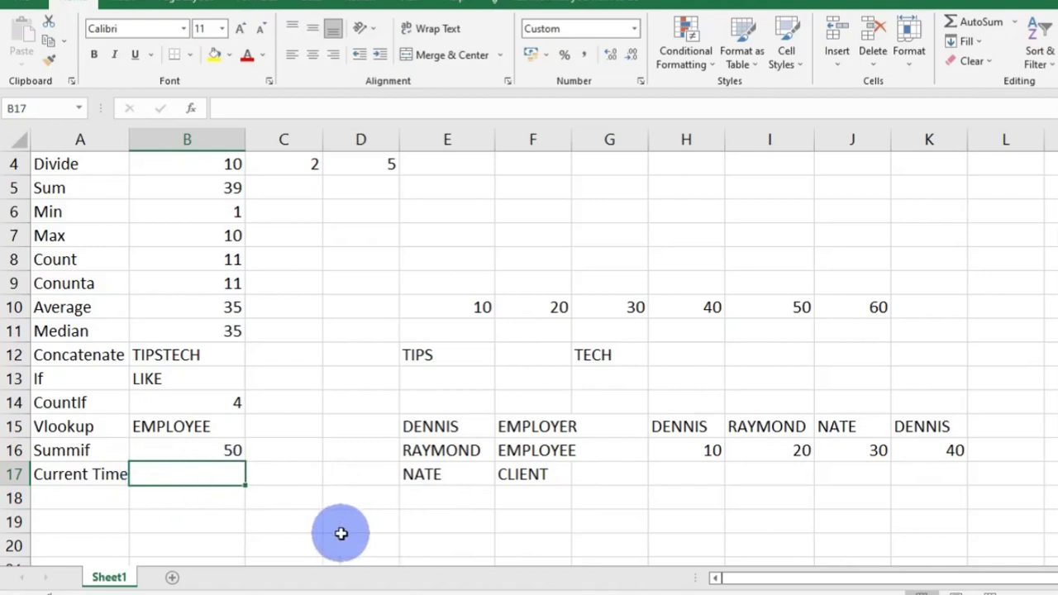
Enter =NOW() in cell B17 of the Current Time row and widen column B to fit the date and time.
text(=)
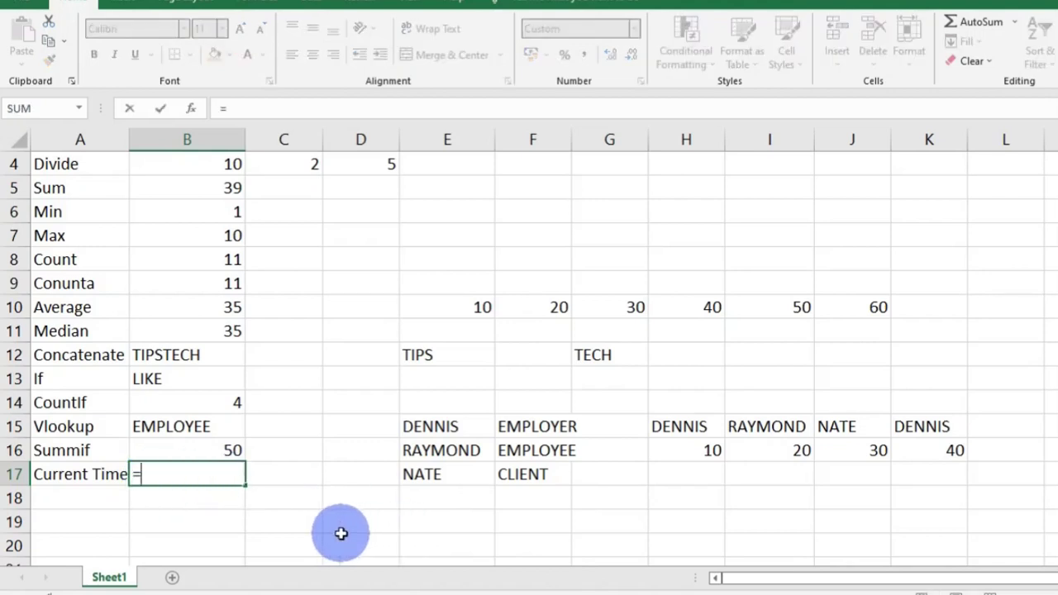
text(NOW()
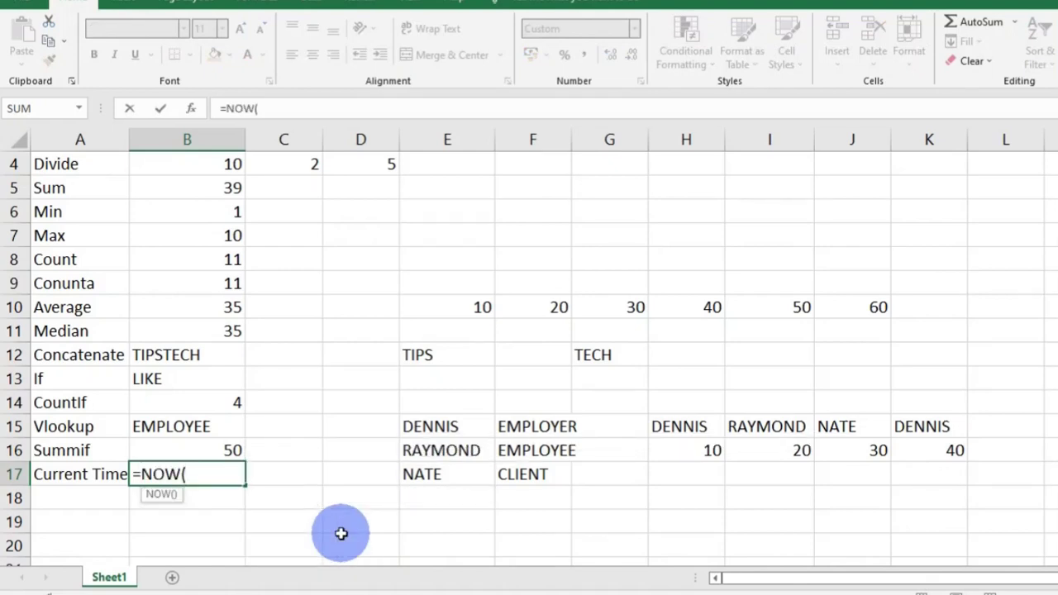
text())
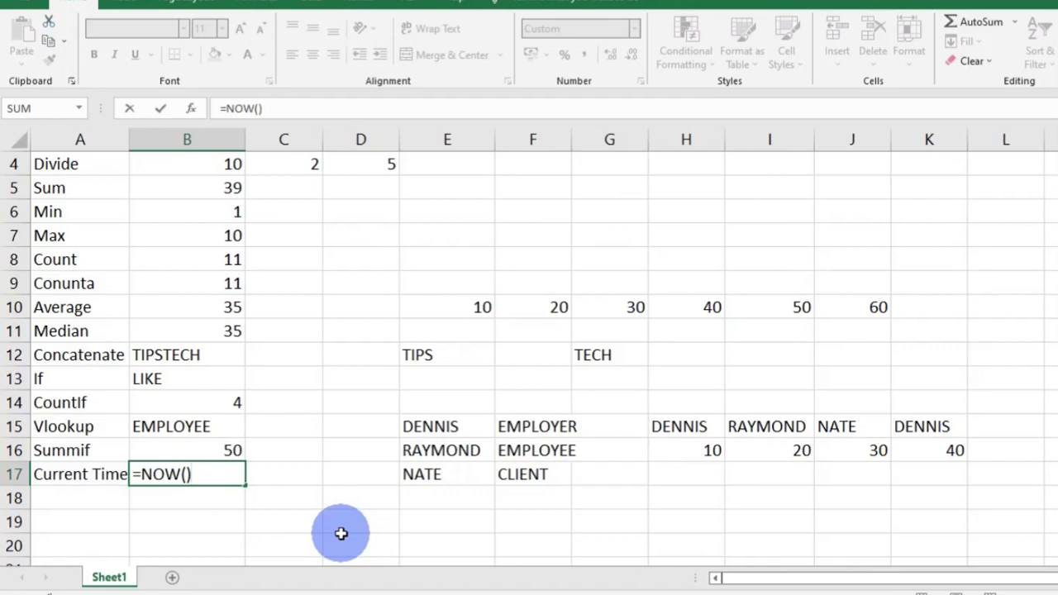
key(Return)
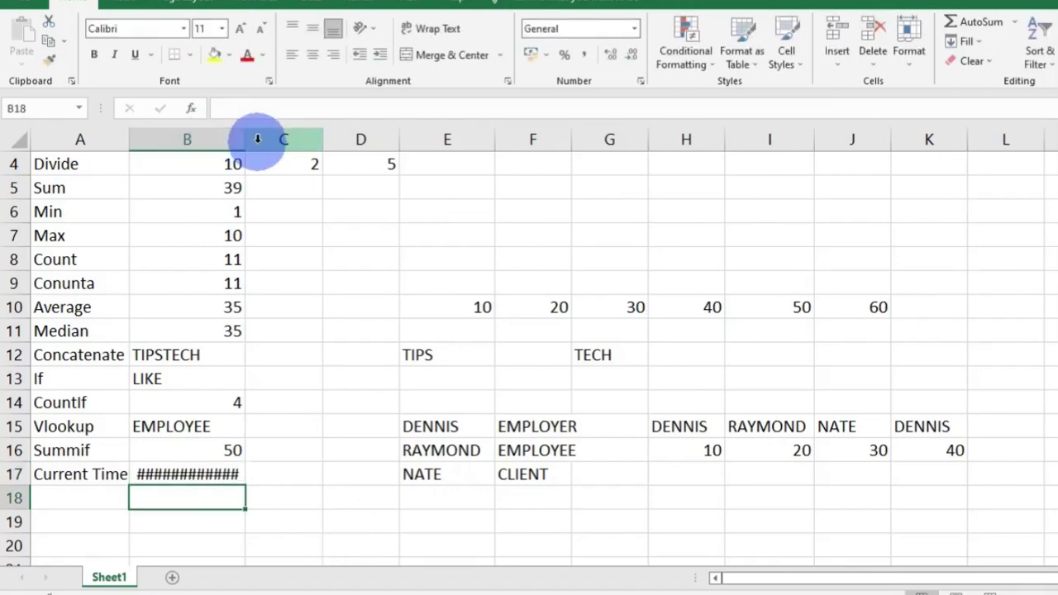
drag(245, 141, 288, 146)
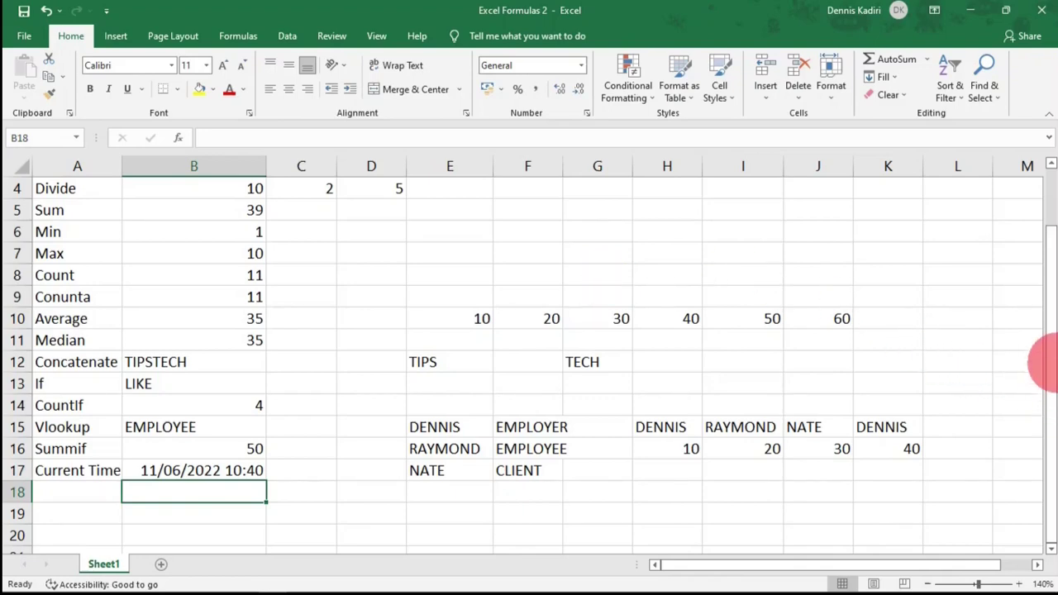
drag(1050, 329, 1045, 282)
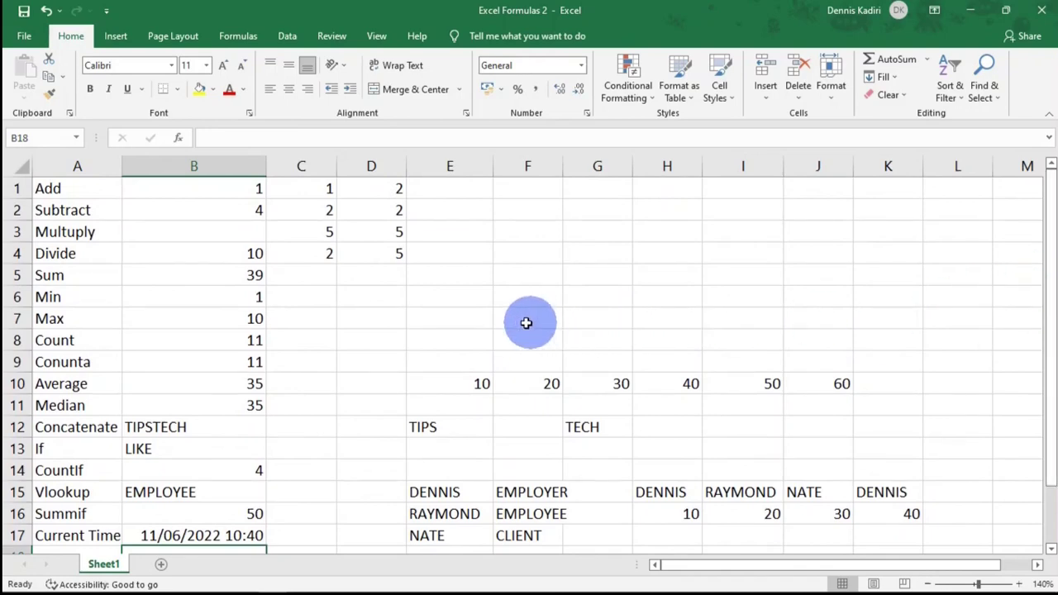